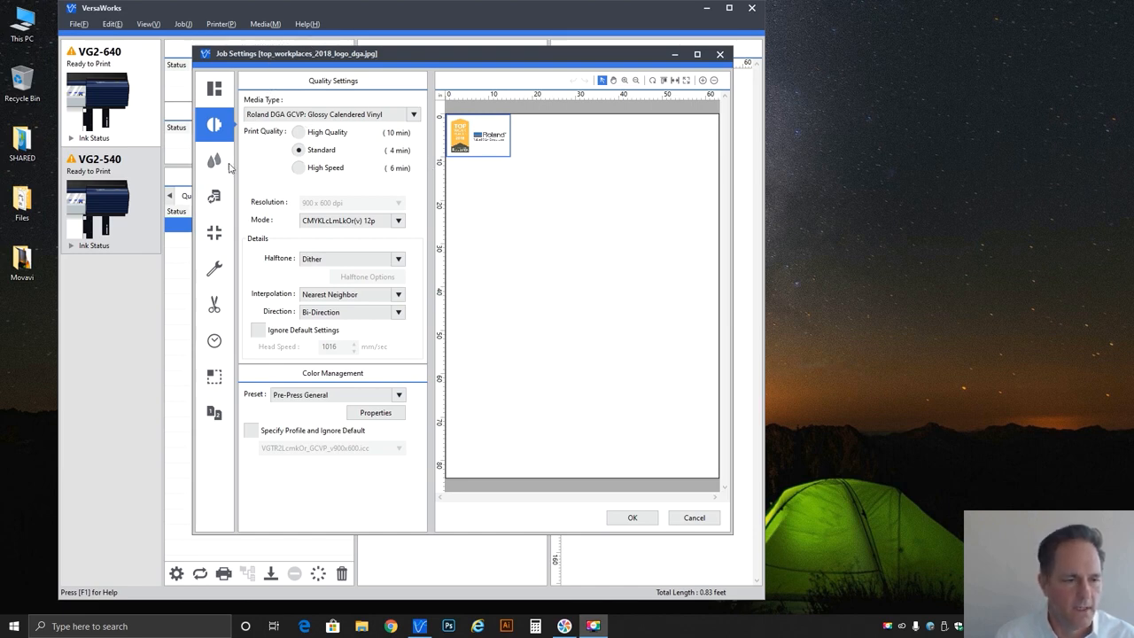
Set the media type to Roland DGA GCVP: Glossy Calendered Vinyl in the job's quality settings
{"action": "left_click", "coordinate": [184, 228]}
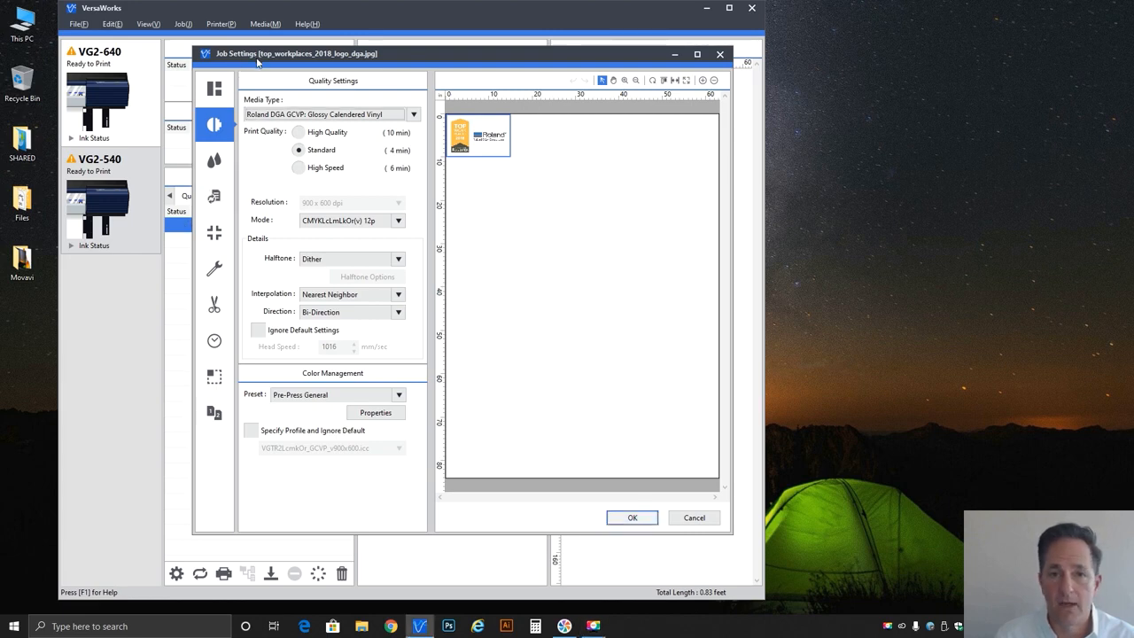
{"action": "left_click", "coordinate": [214, 89]}
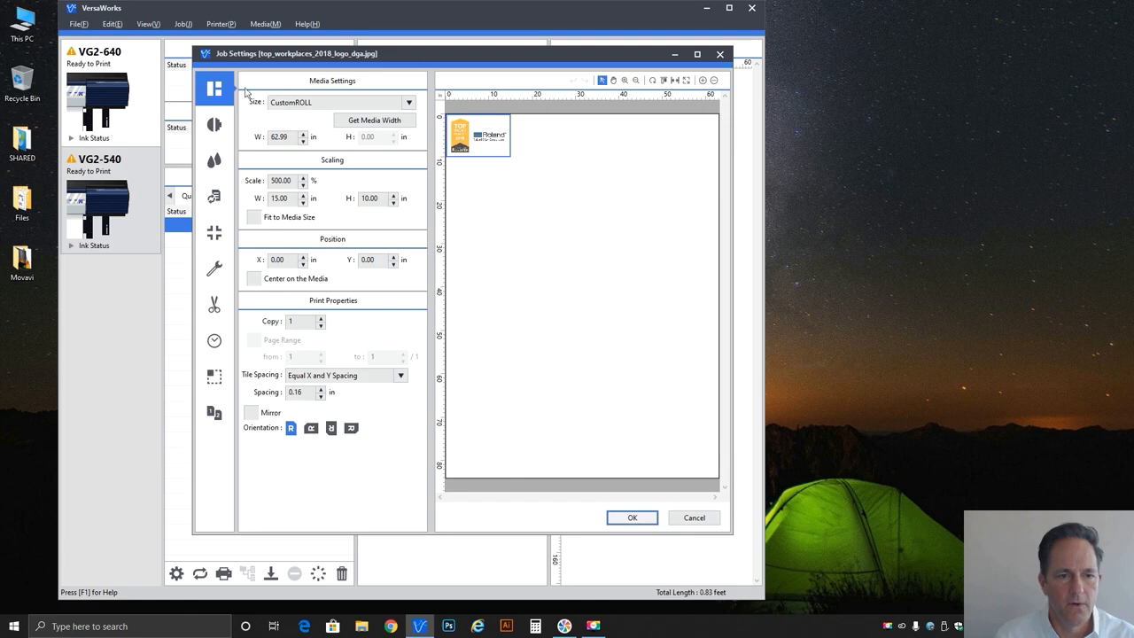
{"action": "left_click", "coordinate": [215, 125]}
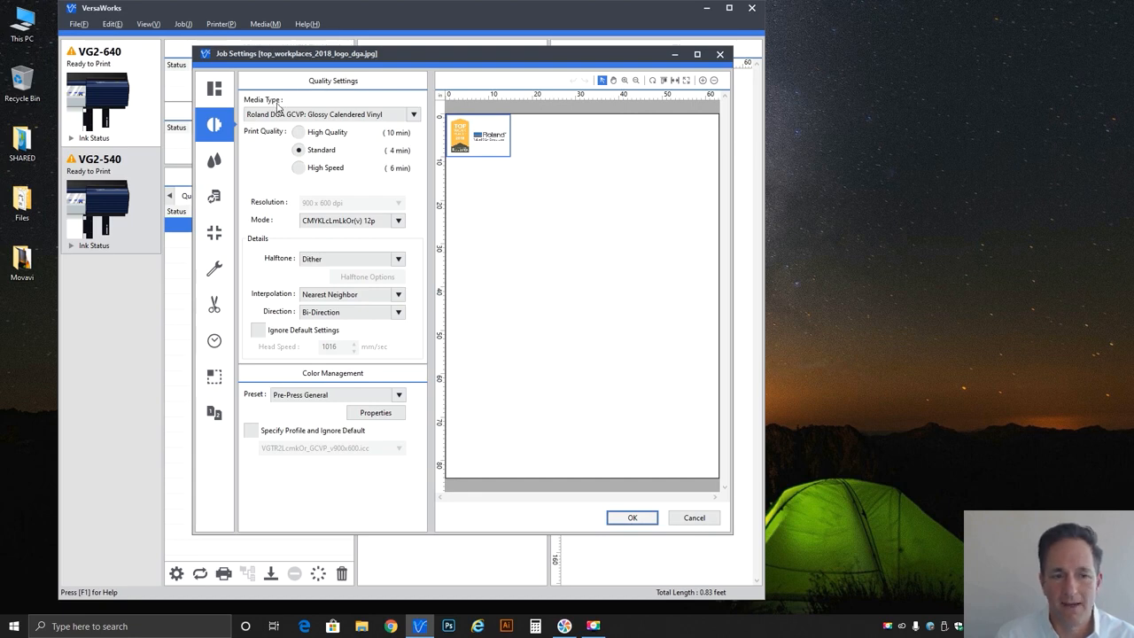
{"action": "left_click", "coordinate": [307, 116]}
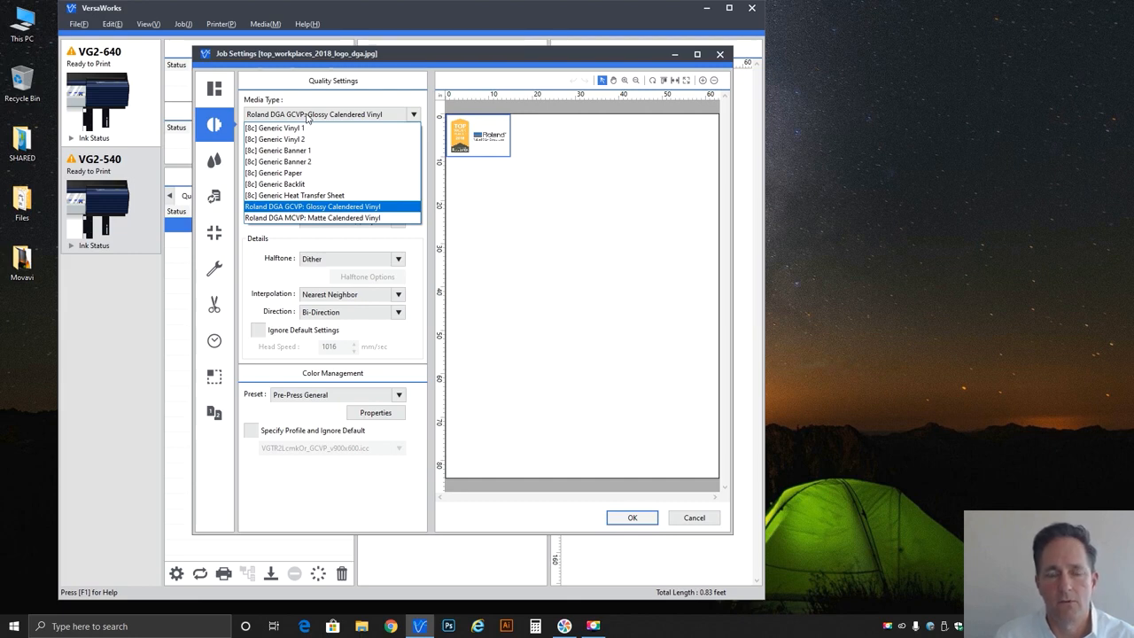
{"action": "left_click", "coordinate": [320, 206]}
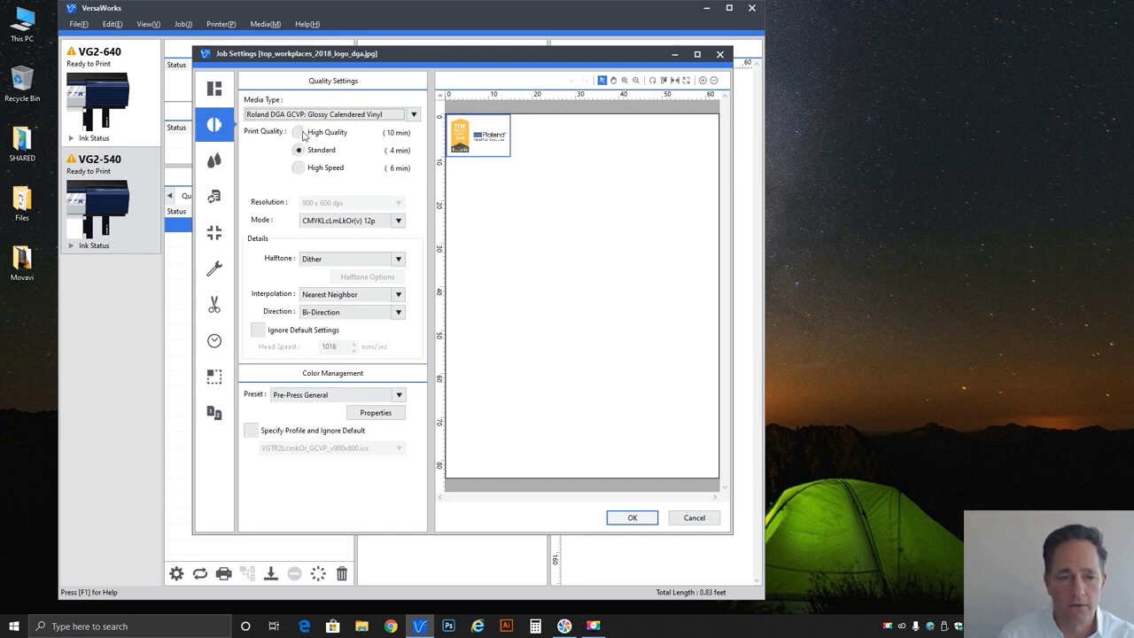
Compare the resolution, mode and print time of the High Speed, High Quality and Standard print qualities
{"action": "left_click", "coordinate": [300, 169]}
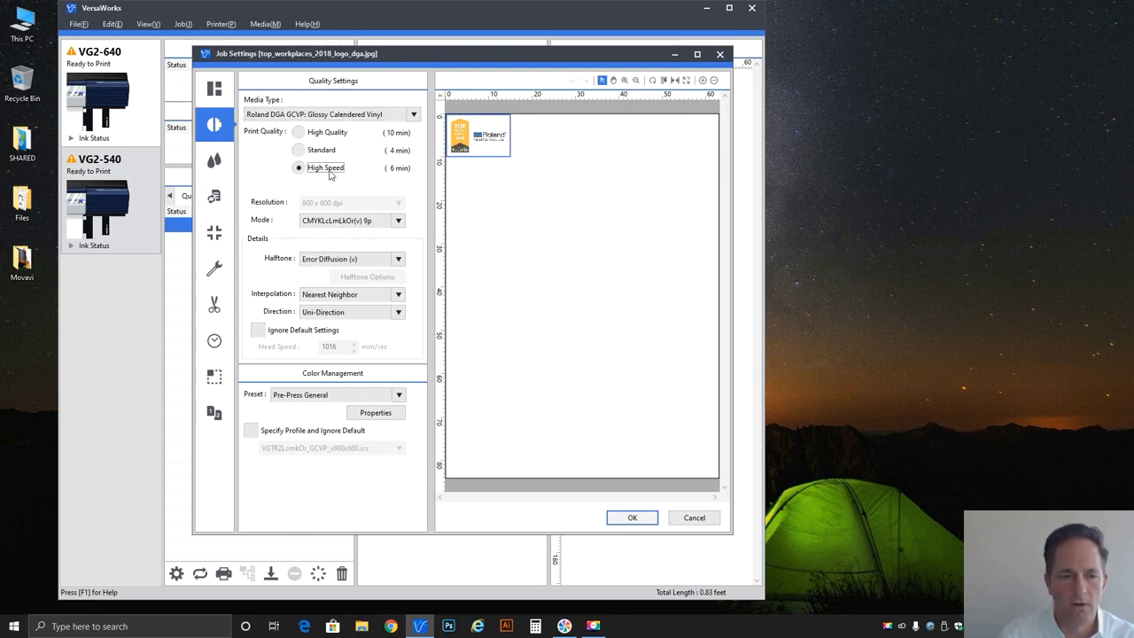
{"action": "left_click", "coordinate": [324, 138]}
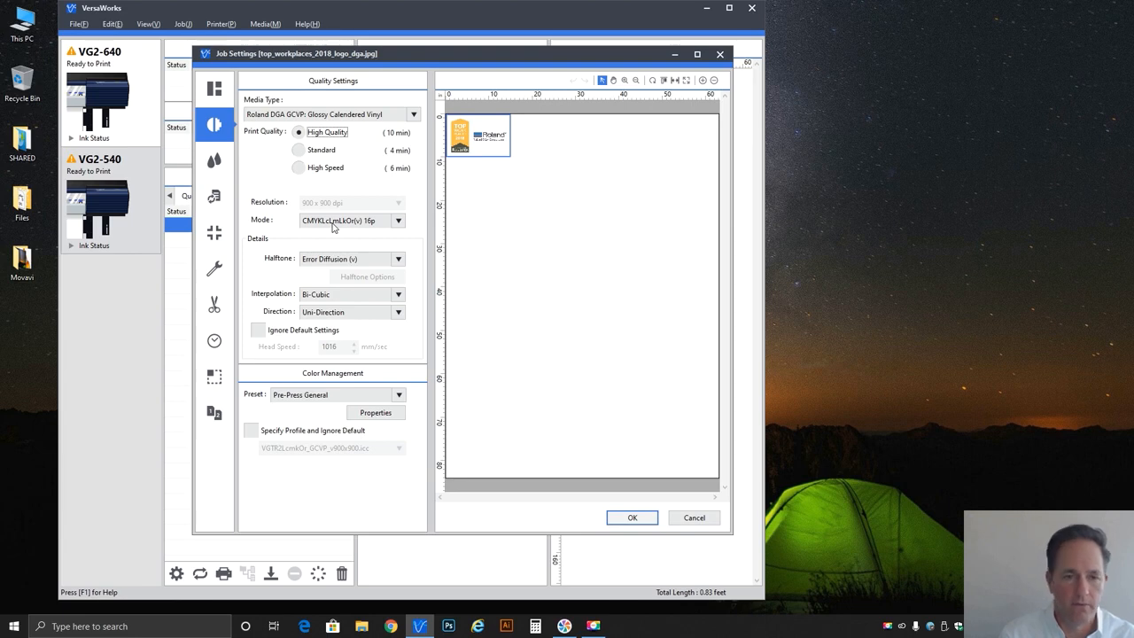
{"action": "left_click", "coordinate": [318, 170]}
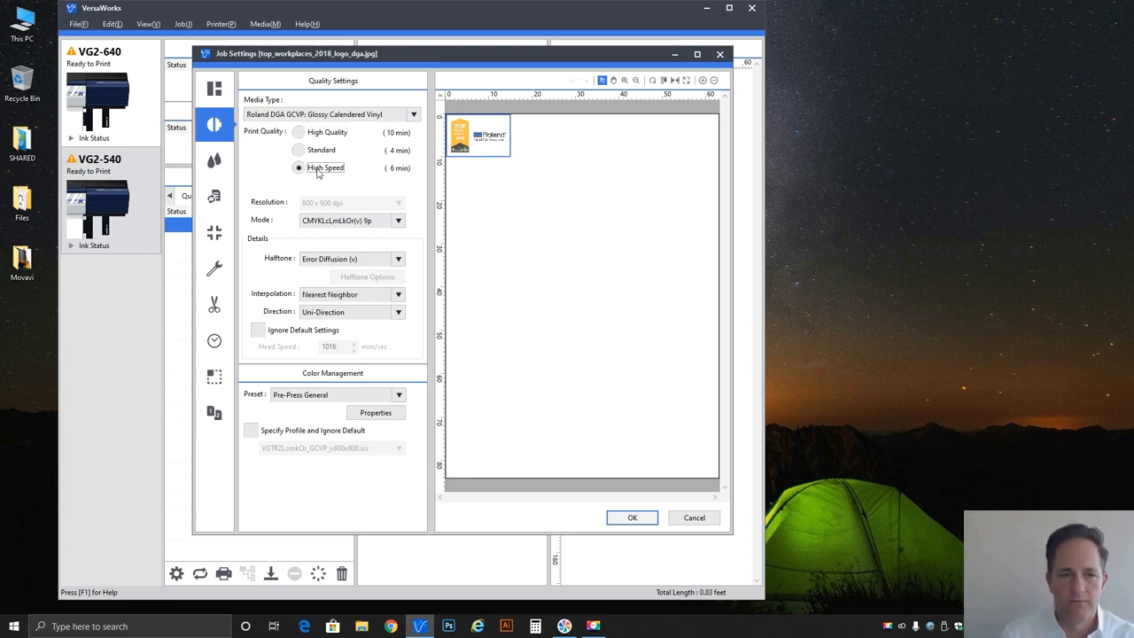
{"action": "left_click", "coordinate": [324, 133]}
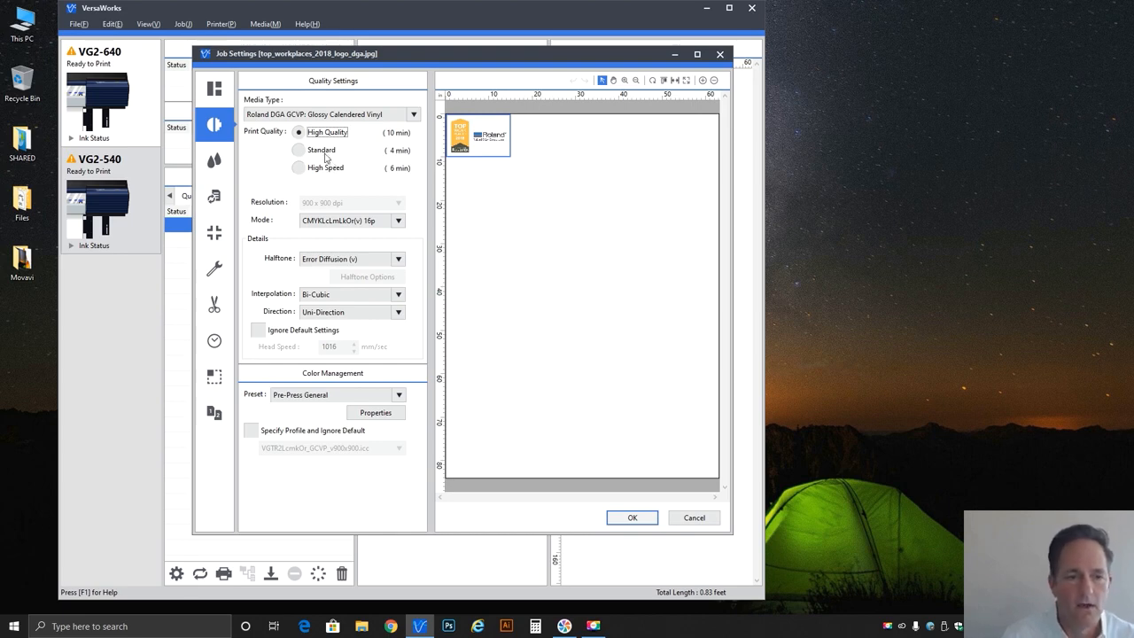
{"action": "left_click", "coordinate": [324, 153]}
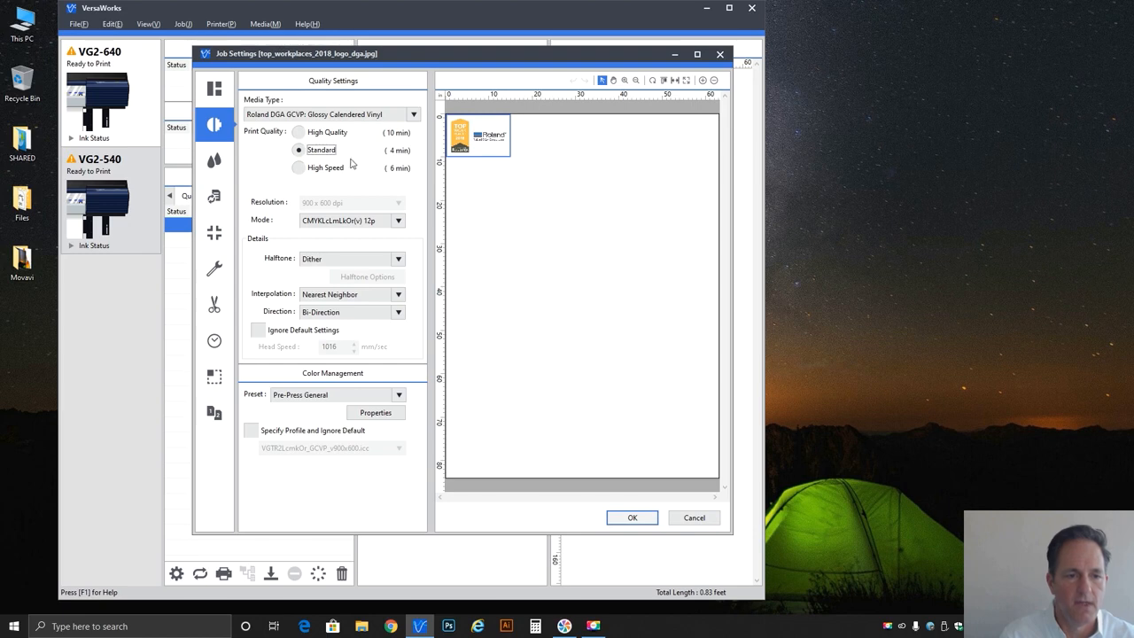
Choose High Speed print quality and set its mode to CMYKLcLmLkOr(v) 6p
{"action": "left_click", "coordinate": [315, 169]}
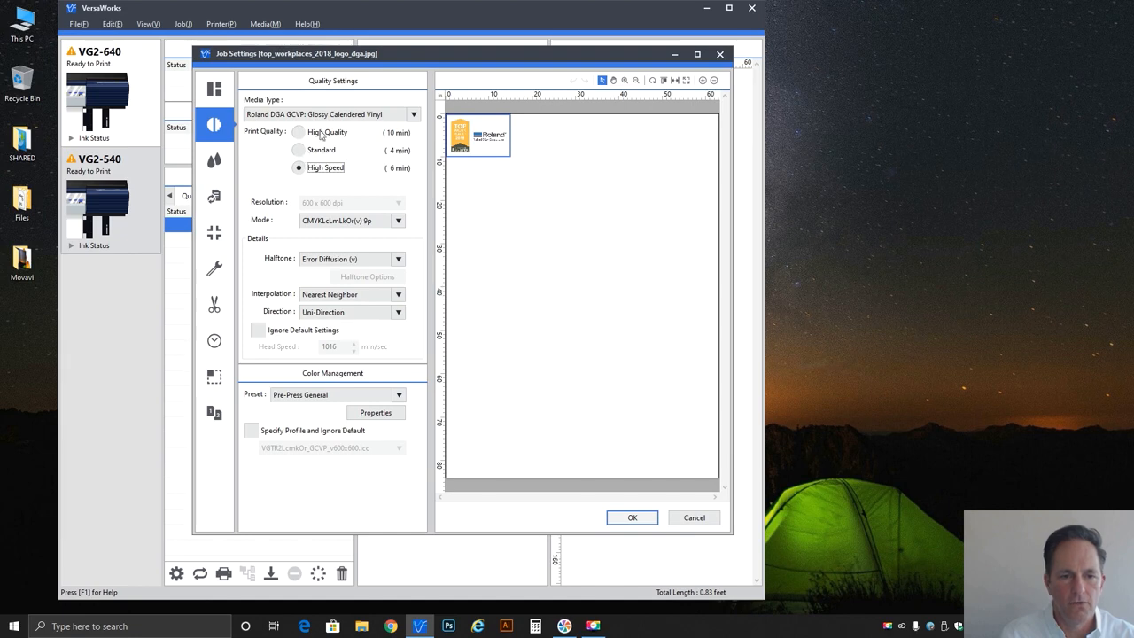
{"action": "left_click", "coordinate": [343, 220]}
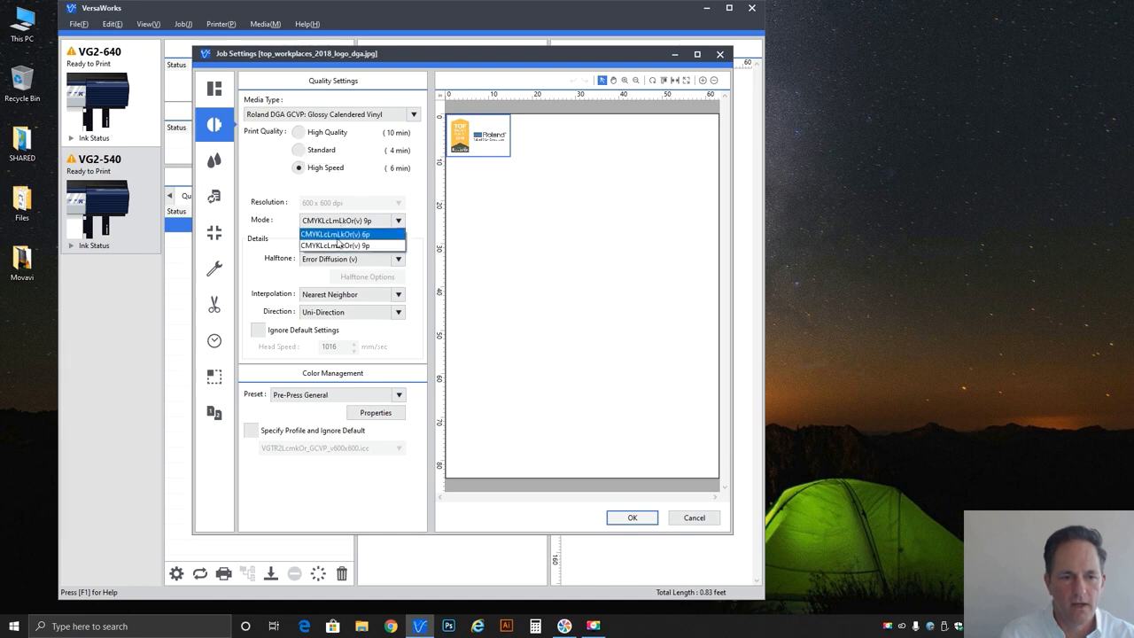
{"action": "left_click", "coordinate": [337, 234]}
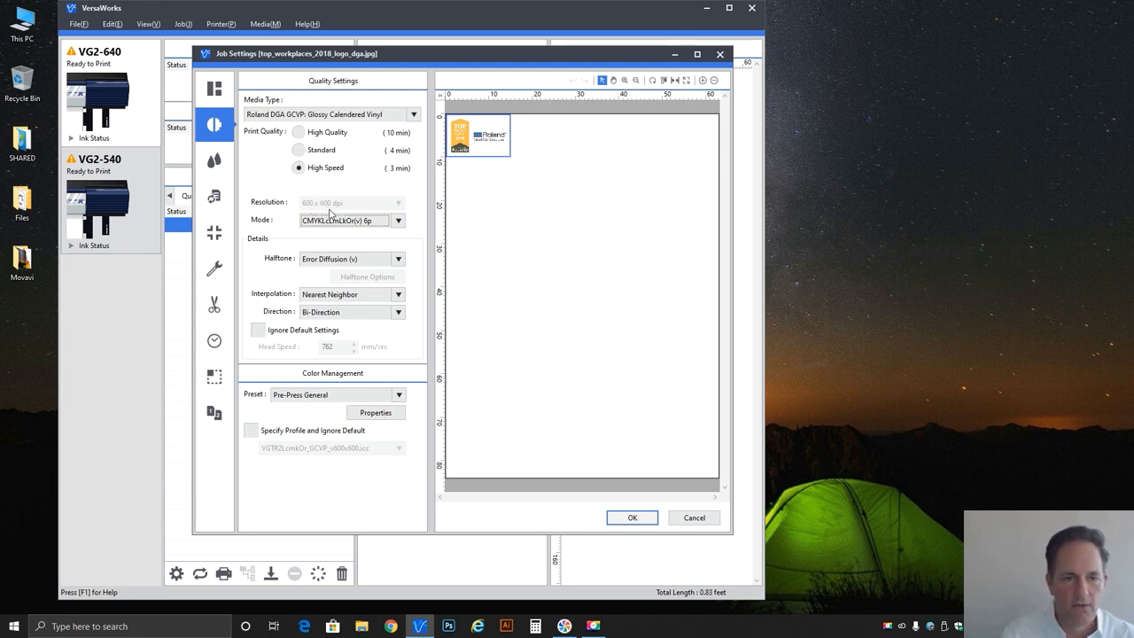
Try the CMYKLcLmLkOr(v) 13p mode for High Quality printing and restore the 16p mode
{"action": "left_click", "coordinate": [319, 153]}
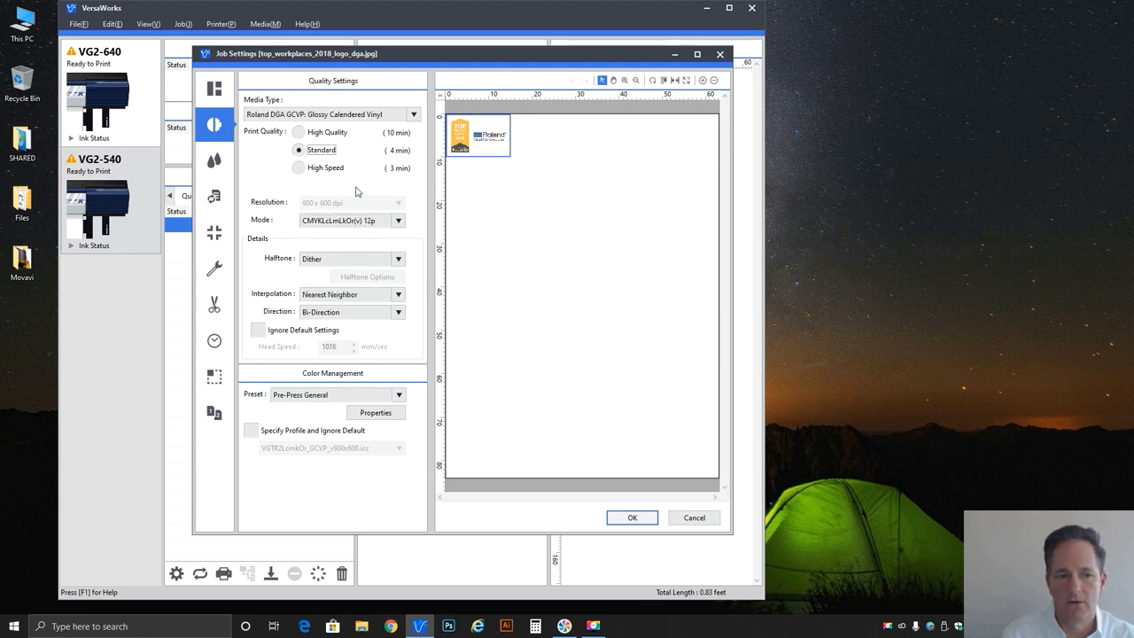
{"action": "left_click", "coordinate": [318, 135]}
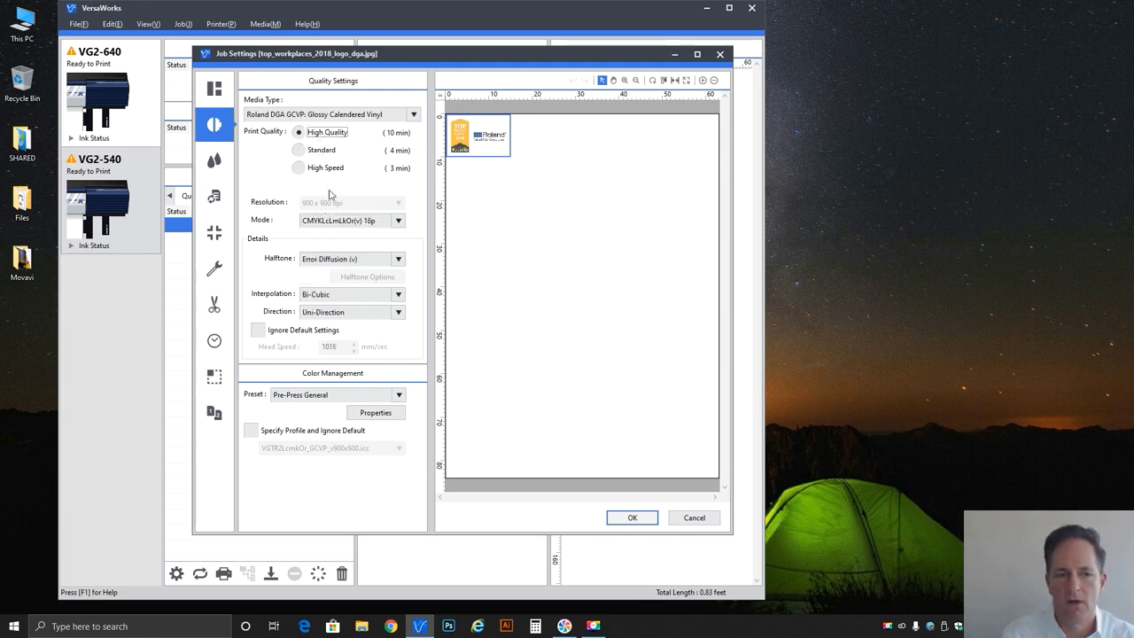
{"action": "left_click", "coordinate": [366, 221]}
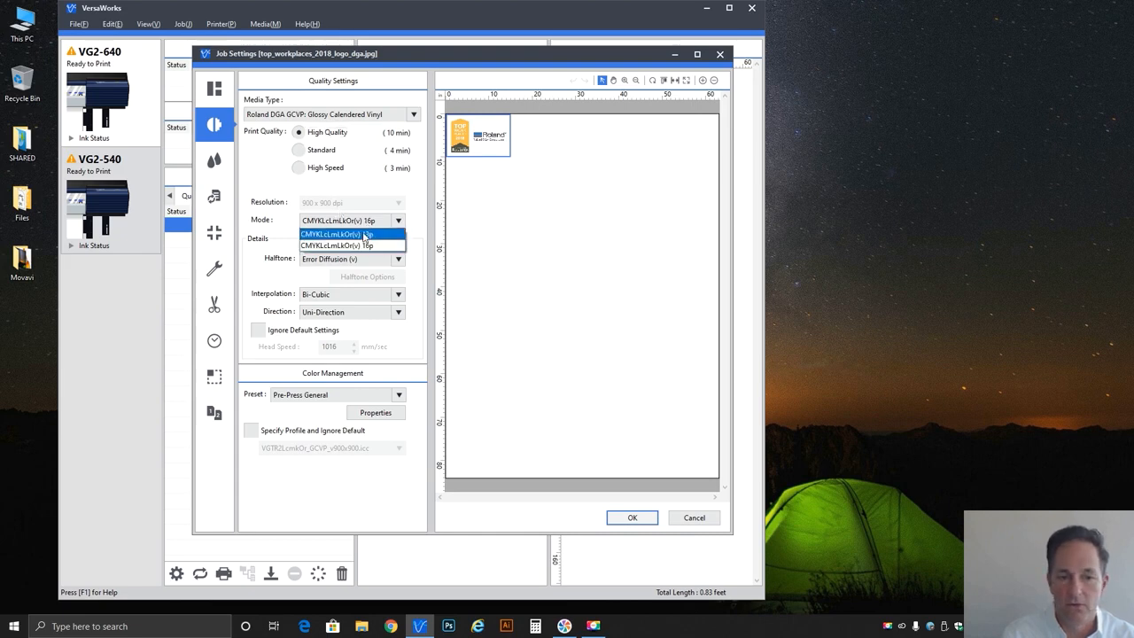
{"action": "left_click", "coordinate": [366, 234]}
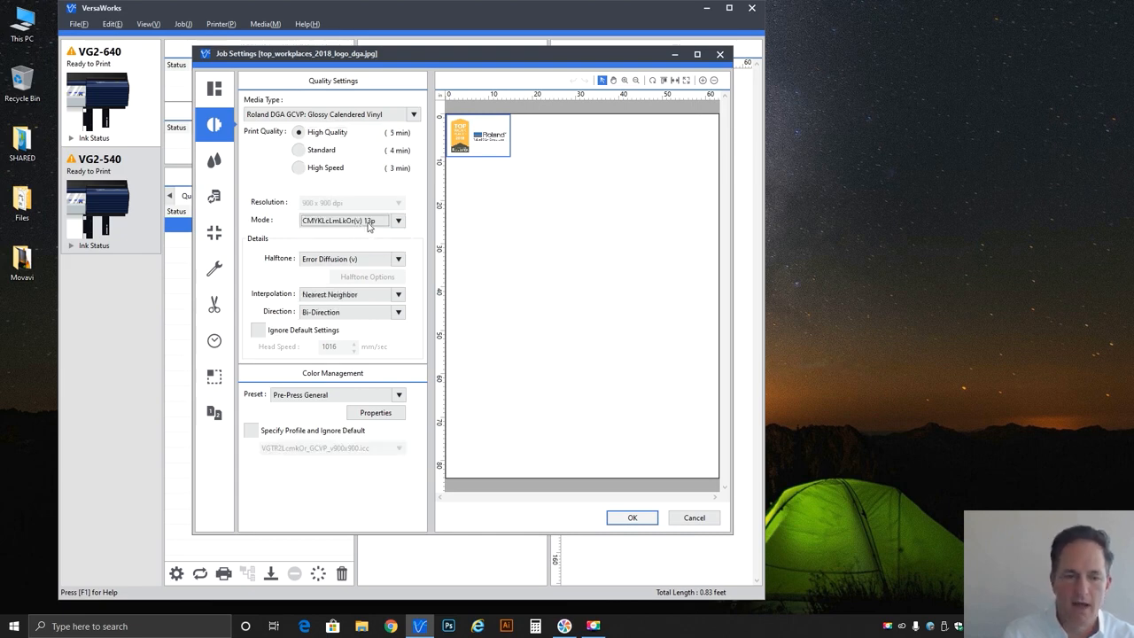
{"action": "left_click", "coordinate": [369, 224]}
{"action": "left_click", "coordinate": [364, 243]}
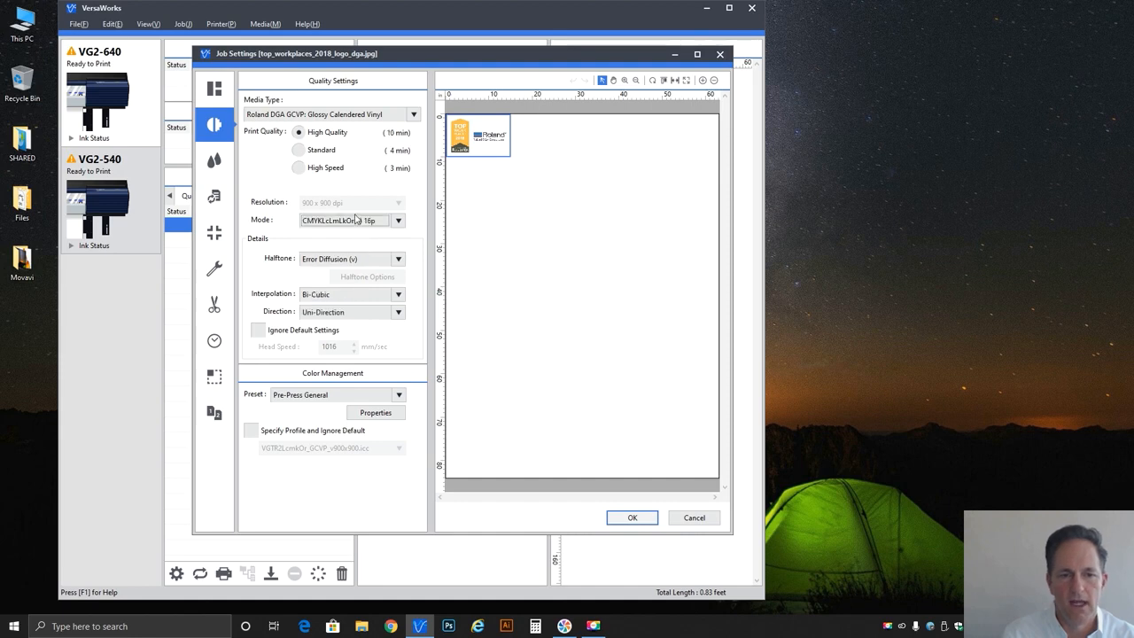
Try Uni-Direction for High Speed print quality and restore Bi-Direction
{"action": "left_click", "coordinate": [315, 152]}
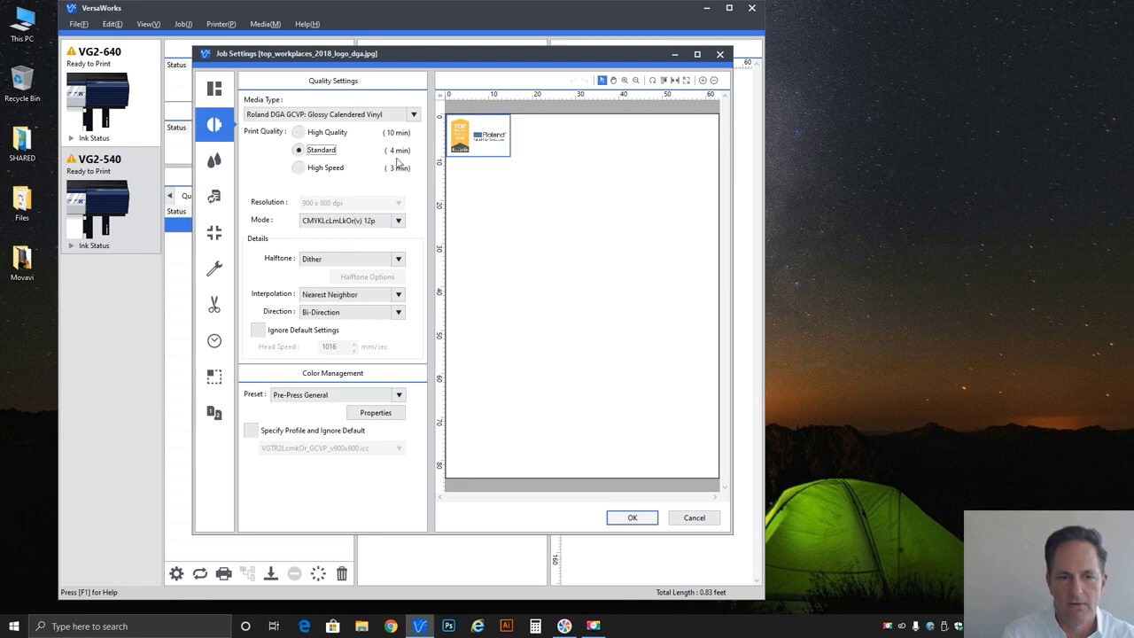
{"action": "left_click", "coordinate": [329, 169]}
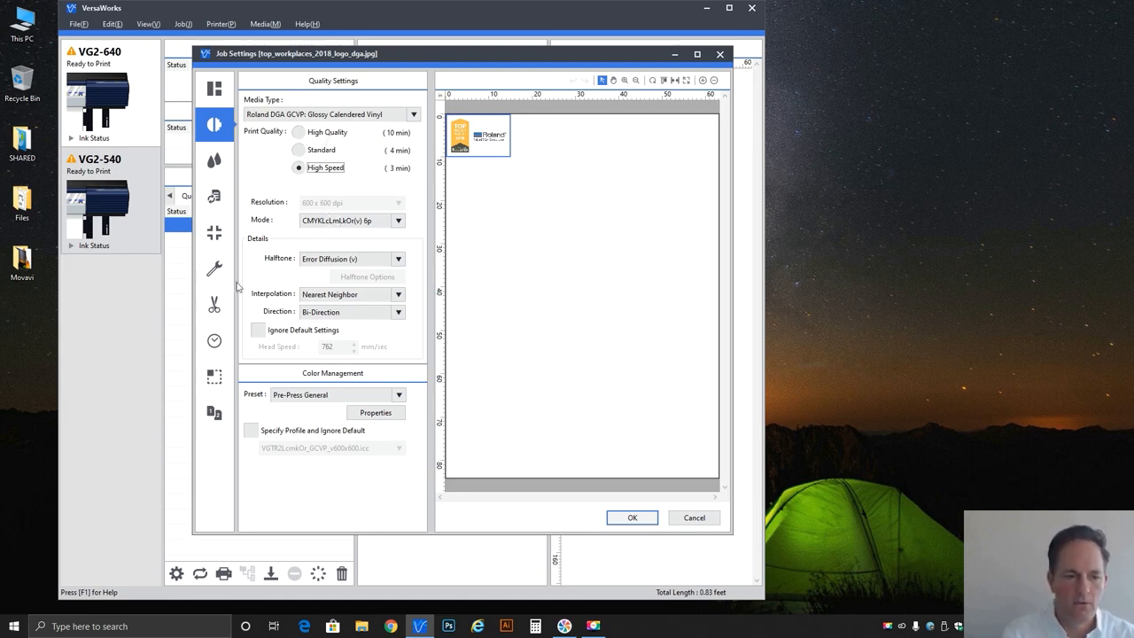
{"action": "left_click", "coordinate": [332, 314]}
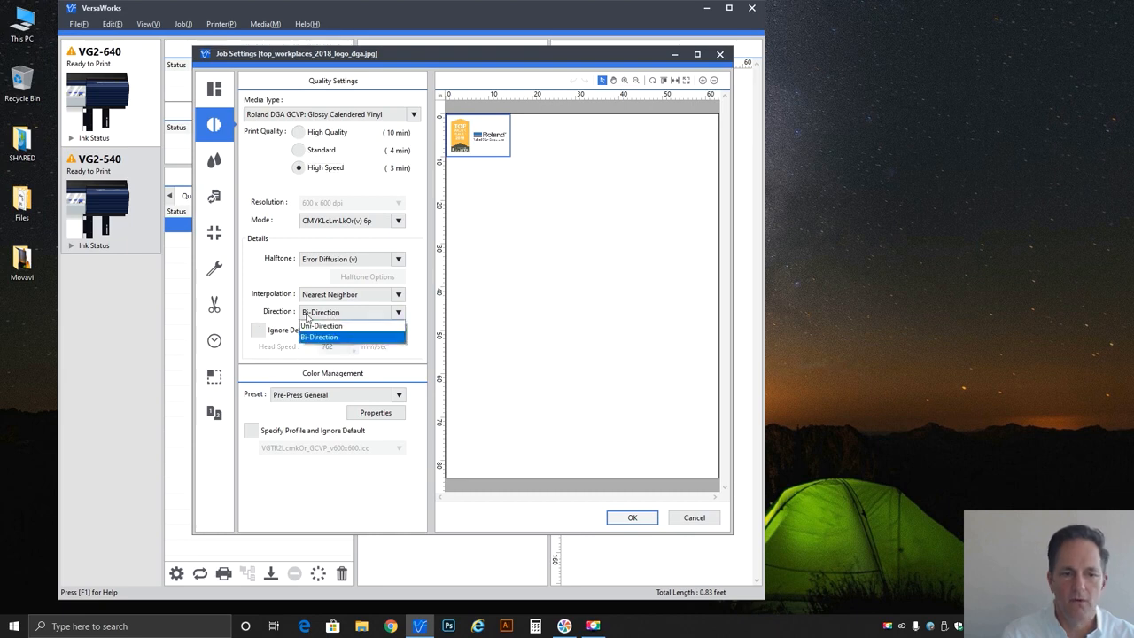
{"action": "left_click", "coordinate": [330, 326]}
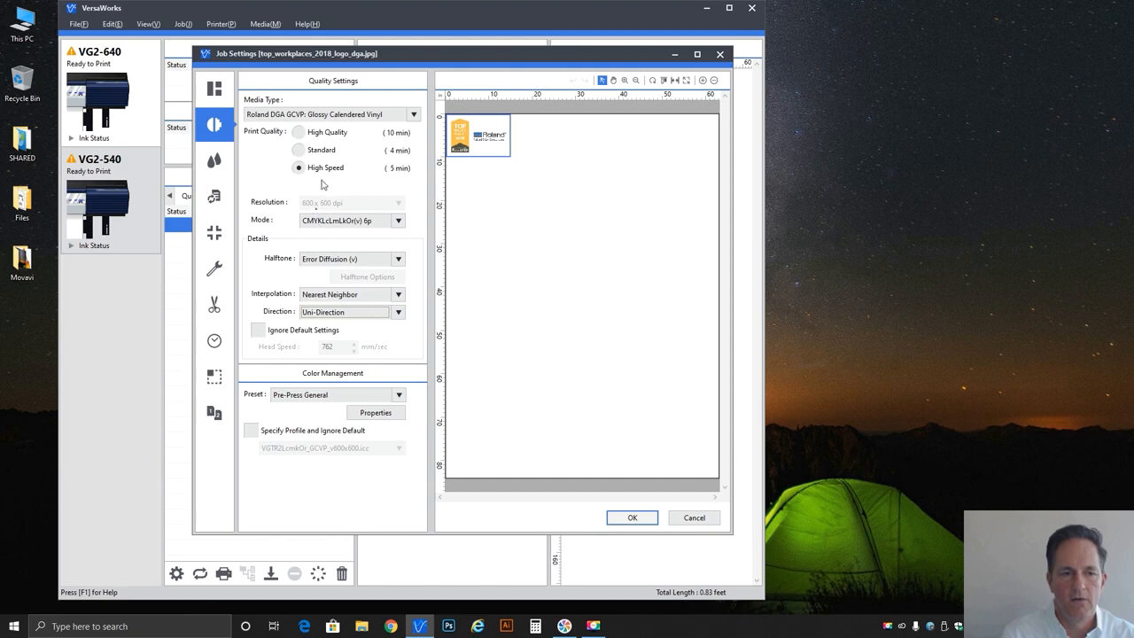
{"action": "left_click", "coordinate": [339, 314]}
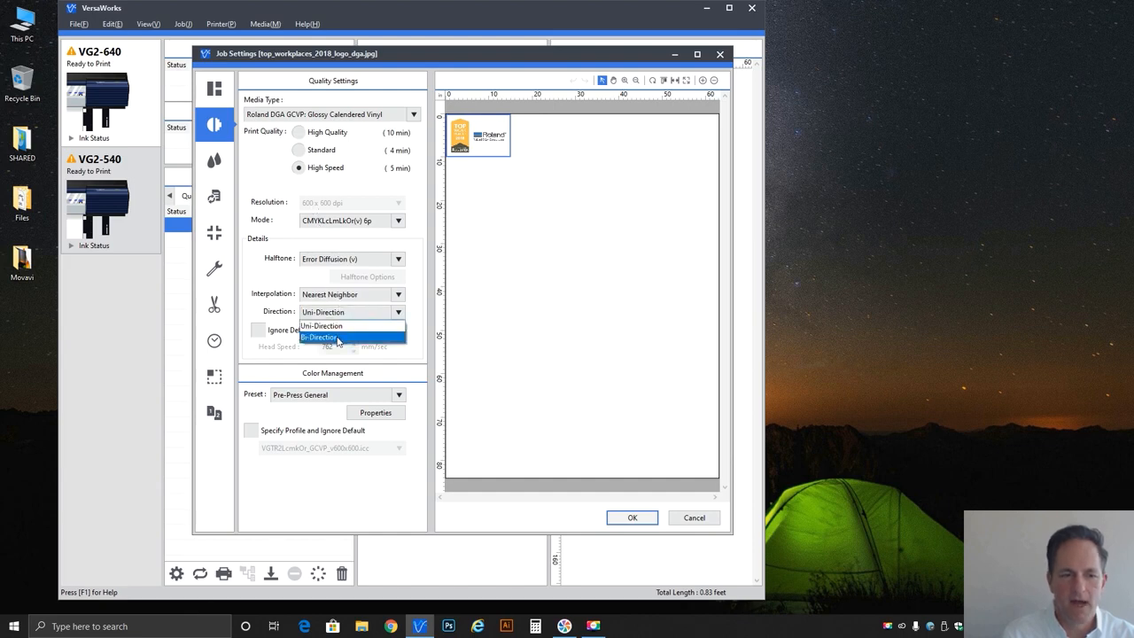
{"action": "left_click", "coordinate": [341, 336]}
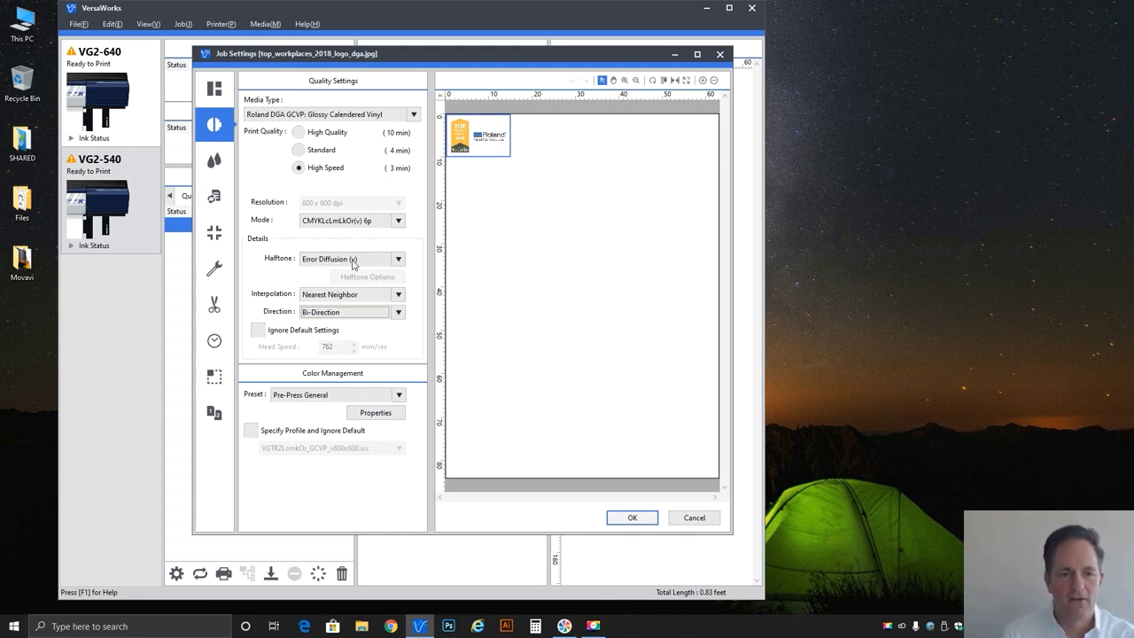
Choose High Quality print quality and set its print direction to Bi-Direction
{"action": "left_click", "coordinate": [322, 151]}
{"action": "left_click", "coordinate": [325, 134]}
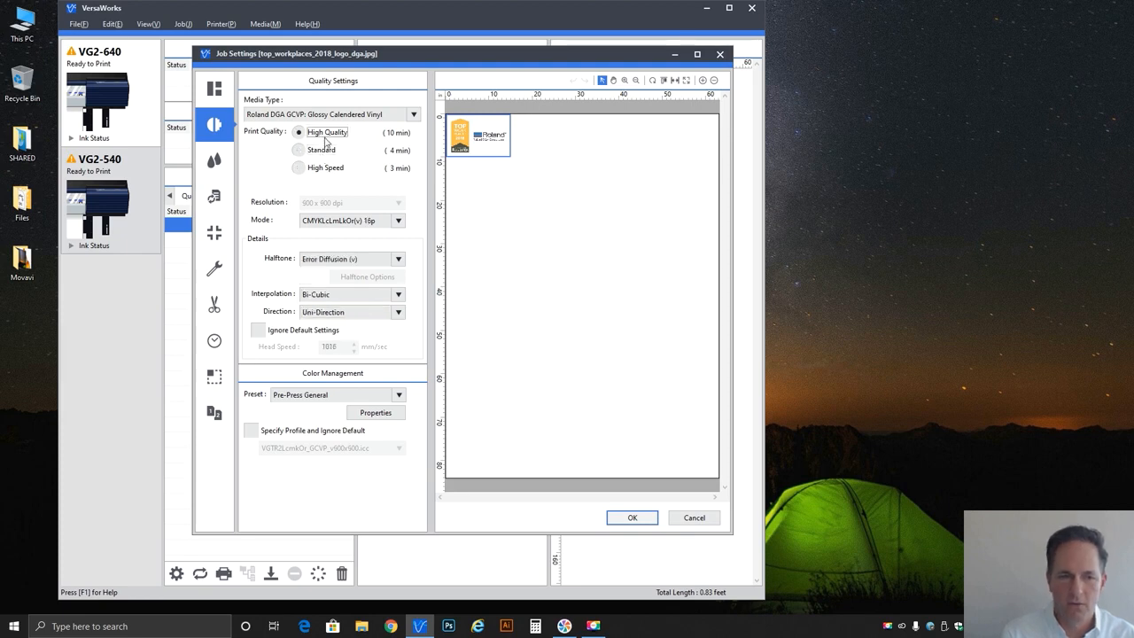
{"action": "left_click", "coordinate": [329, 313]}
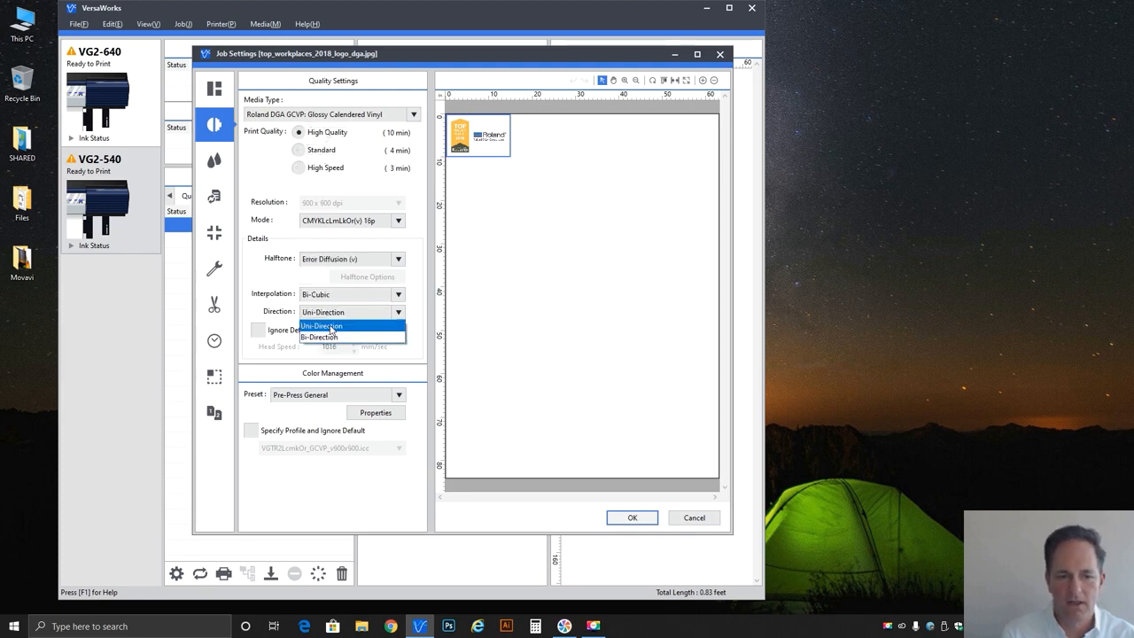
{"action": "left_click", "coordinate": [329, 337]}
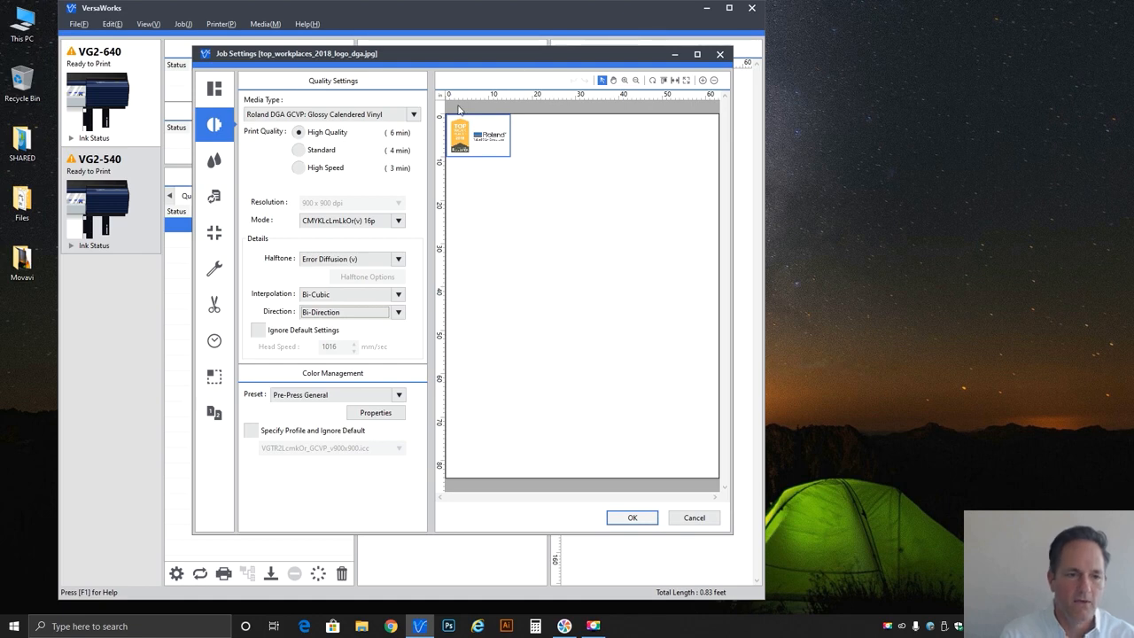
Try the Dither halftone for High Quality printing and restore Error Diffusion (v)
{"action": "left_click", "coordinate": [322, 263]}
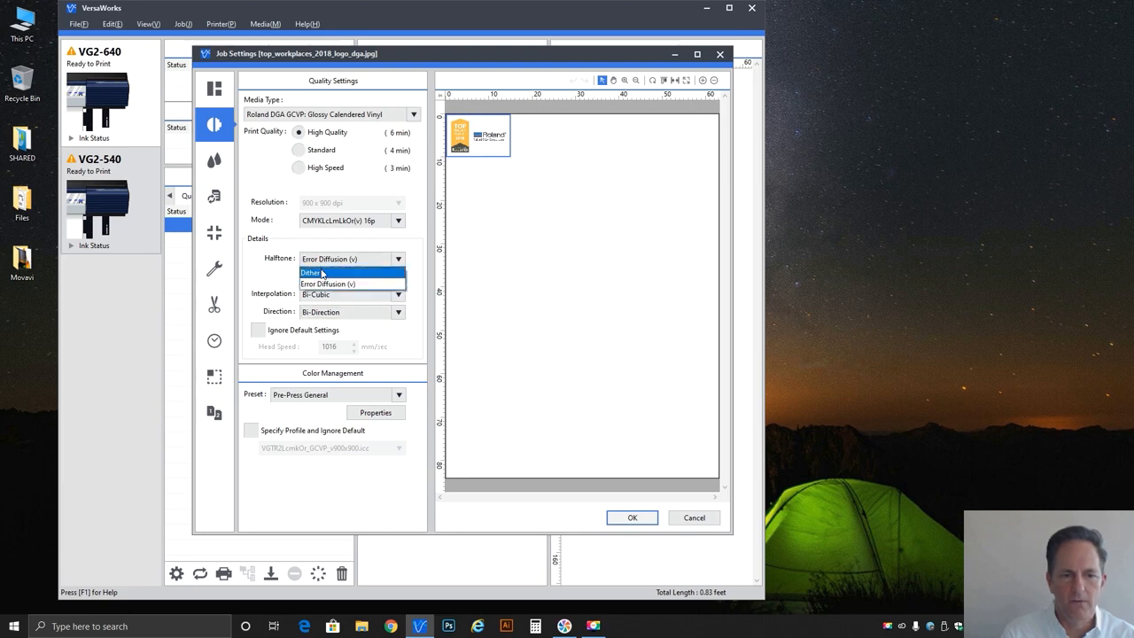
{"action": "left_click", "coordinate": [323, 273]}
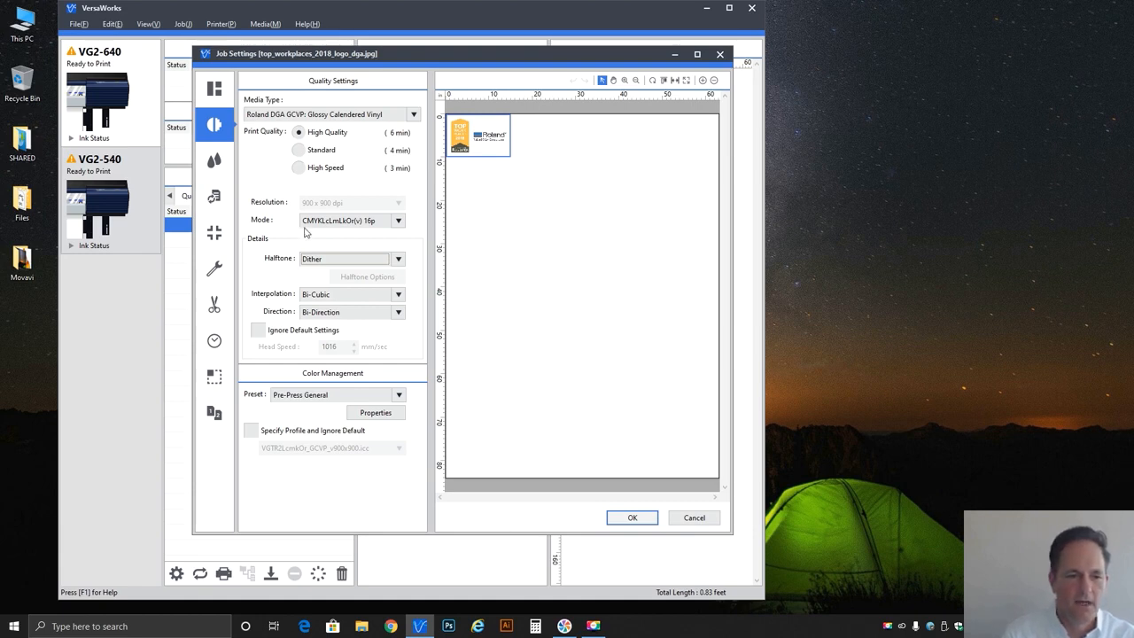
{"action": "left_click", "coordinate": [372, 258]}
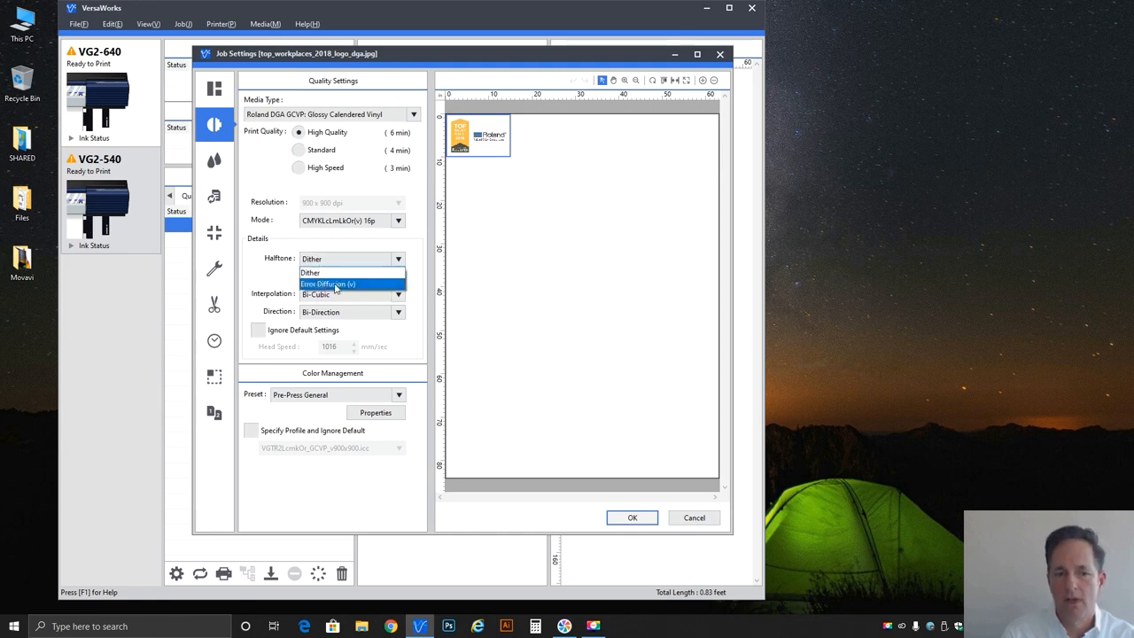
{"action": "left_click", "coordinate": [337, 284]}
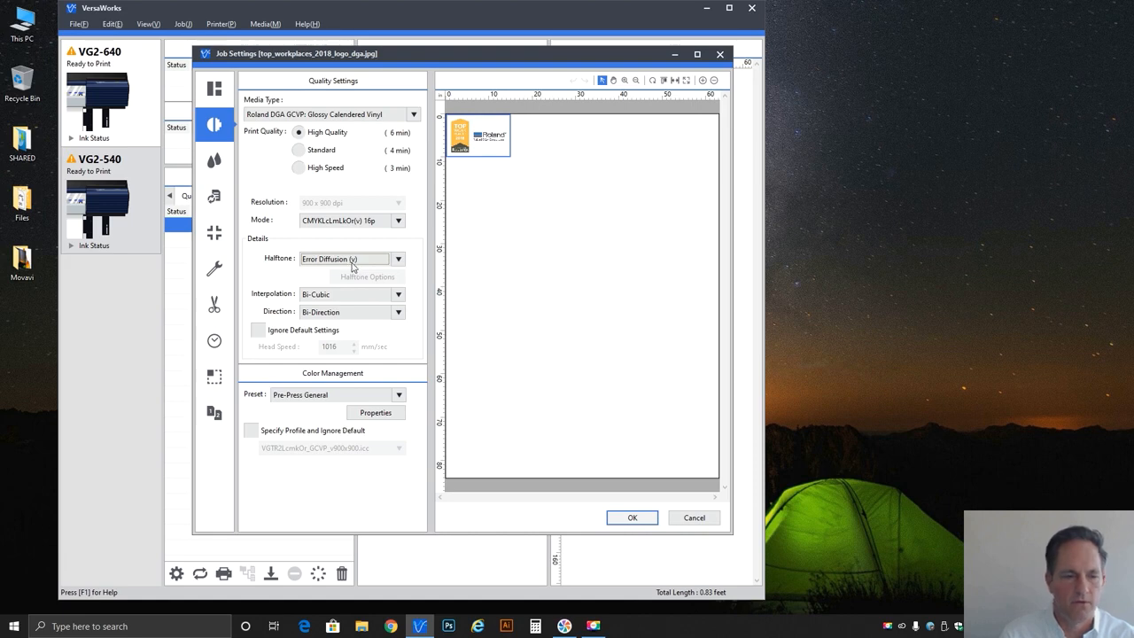
Try Nearest Neighbor interpolation for High Quality printing and restore Bi-Cubic
{"action": "left_click", "coordinate": [341, 296]}
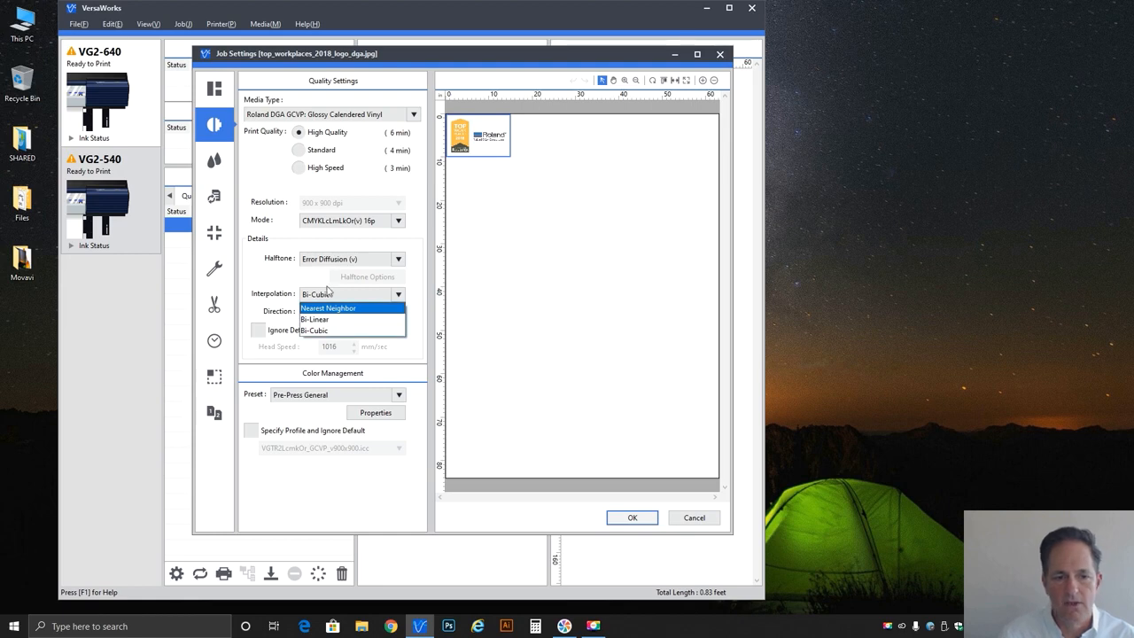
{"action": "left_click", "coordinate": [328, 307]}
{"action": "left_click", "coordinate": [327, 297]}
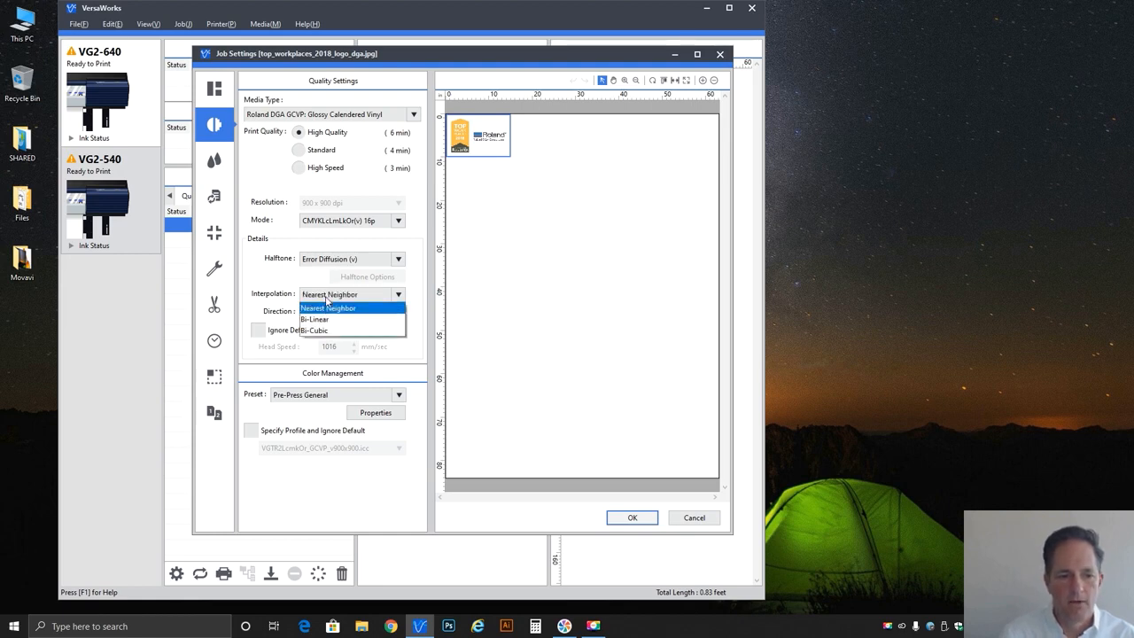
{"action": "left_click", "coordinate": [323, 333]}
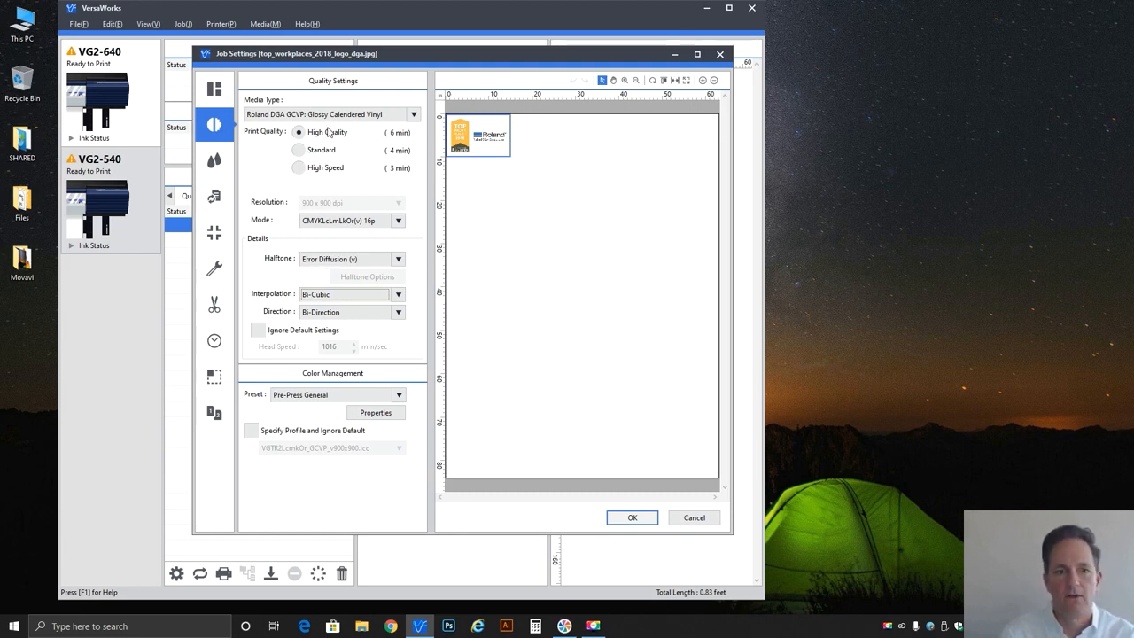
Review the mode and interpolation options for High Quality printing, keeping CMYKLcLmLkOr(v) 16p and Bi-Cubic
{"action": "left_click", "coordinate": [342, 223]}
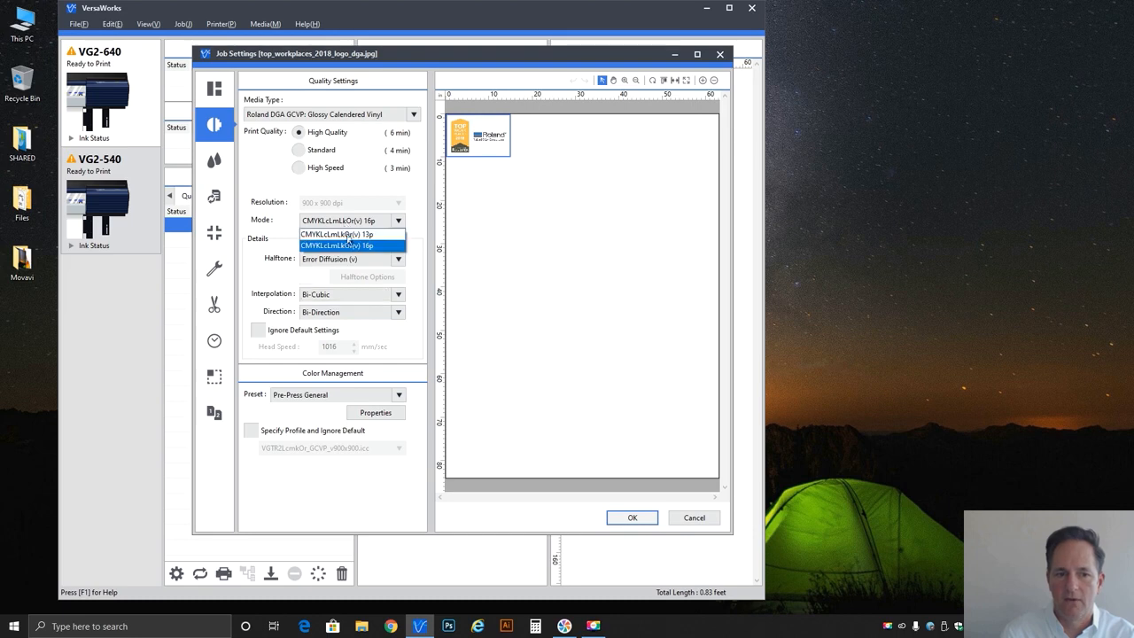
{"action": "left_click", "coordinate": [345, 246]}
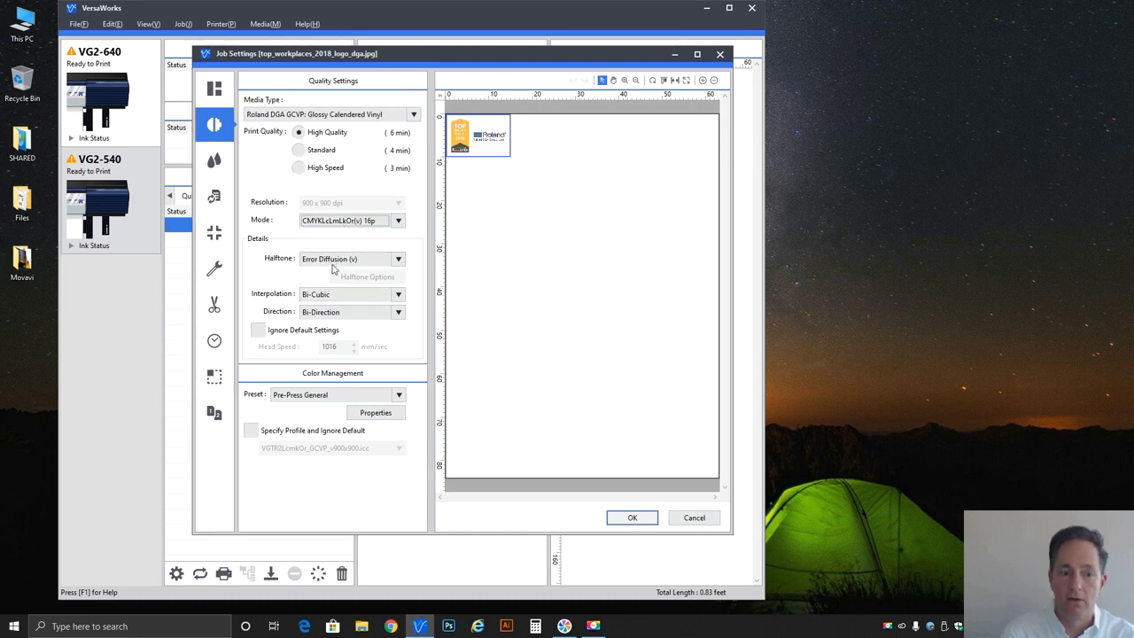
{"action": "left_click", "coordinate": [323, 295]}
{"action": "left_click", "coordinate": [318, 330]}
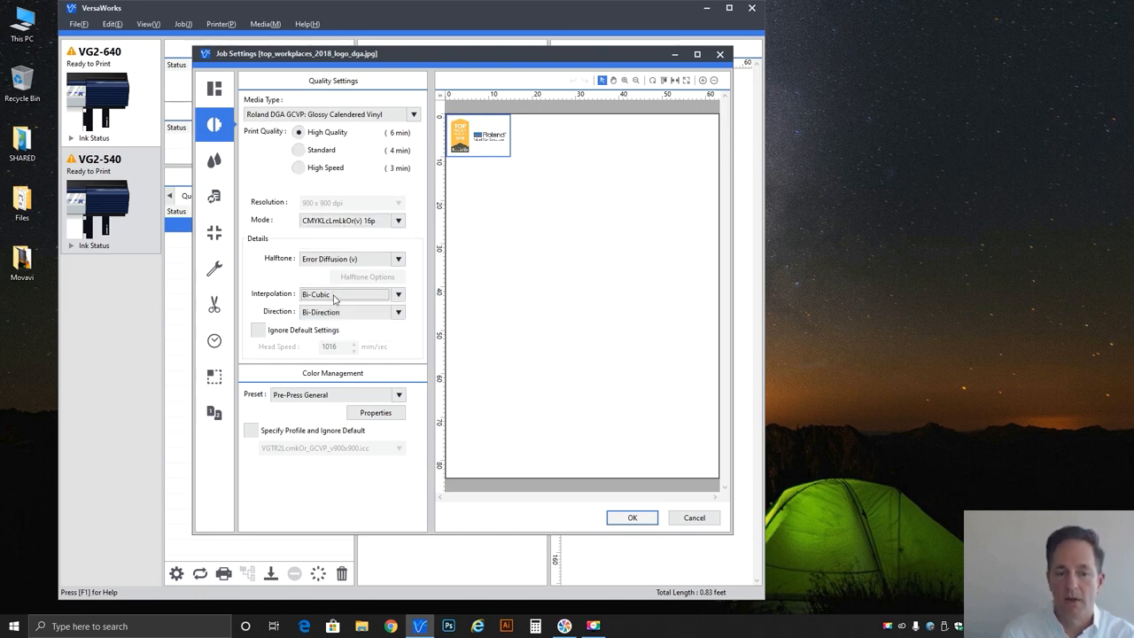
Try Uni-Direction for High Quality printing and restore Bi-Direction
{"action": "left_click", "coordinate": [319, 311]}
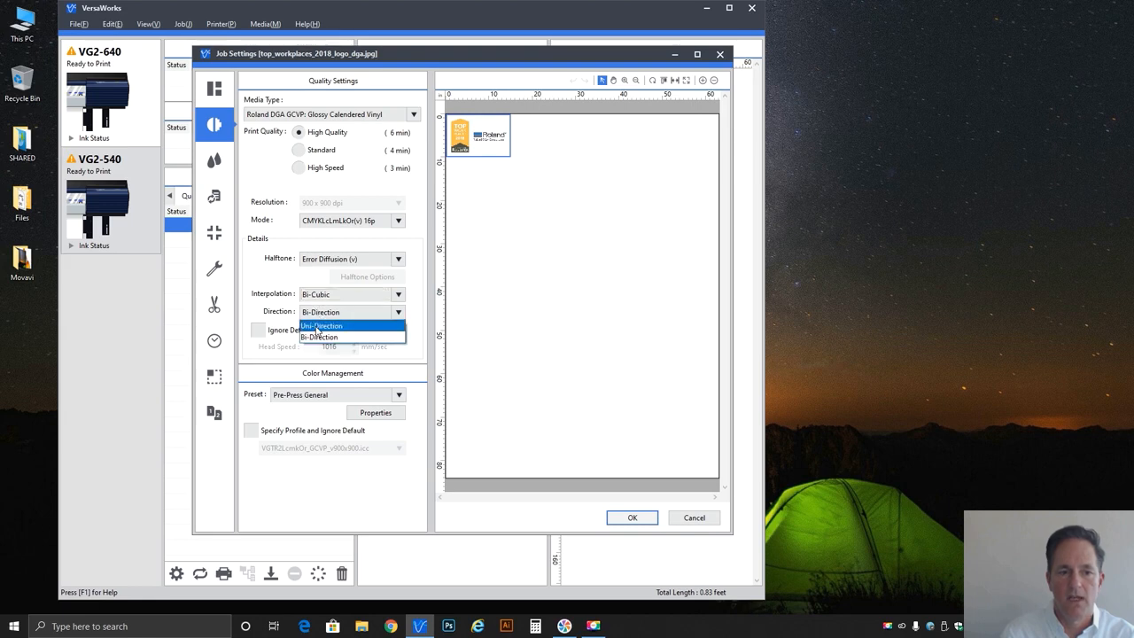
{"action": "left_click", "coordinate": [317, 328]}
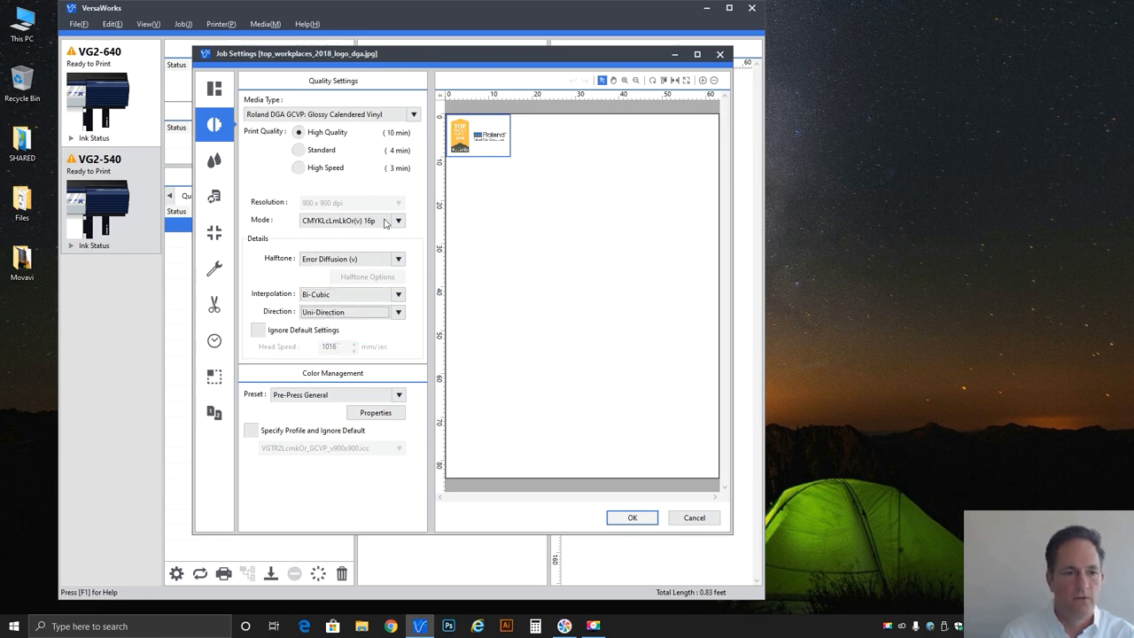
{"action": "left_click", "coordinate": [342, 314]}
{"action": "left_click", "coordinate": [337, 333]}
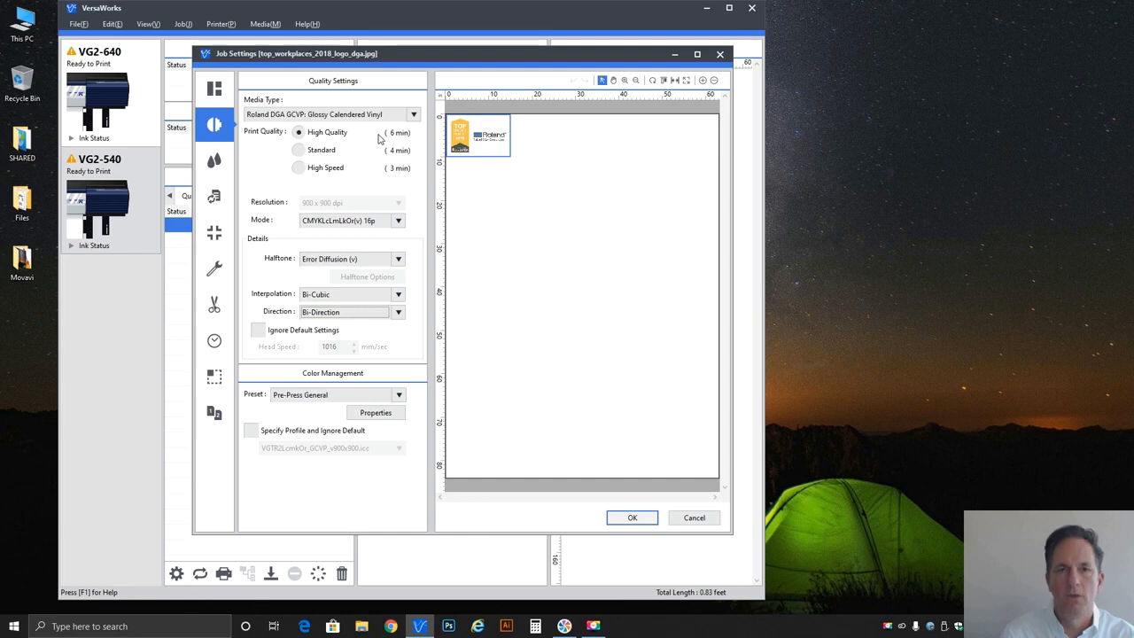
Choose Standard print quality and set its print direction to Uni-Direction
{"action": "left_click", "coordinate": [321, 149]}
{"action": "left_click", "coordinate": [332, 311]}
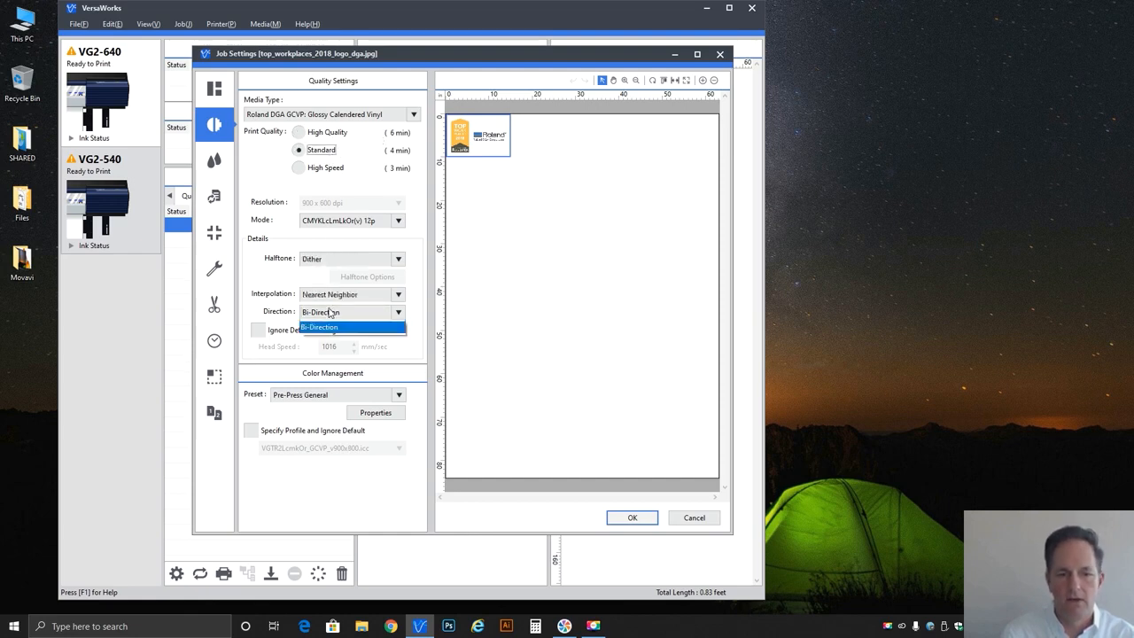
{"action": "left_click", "coordinate": [327, 331]}
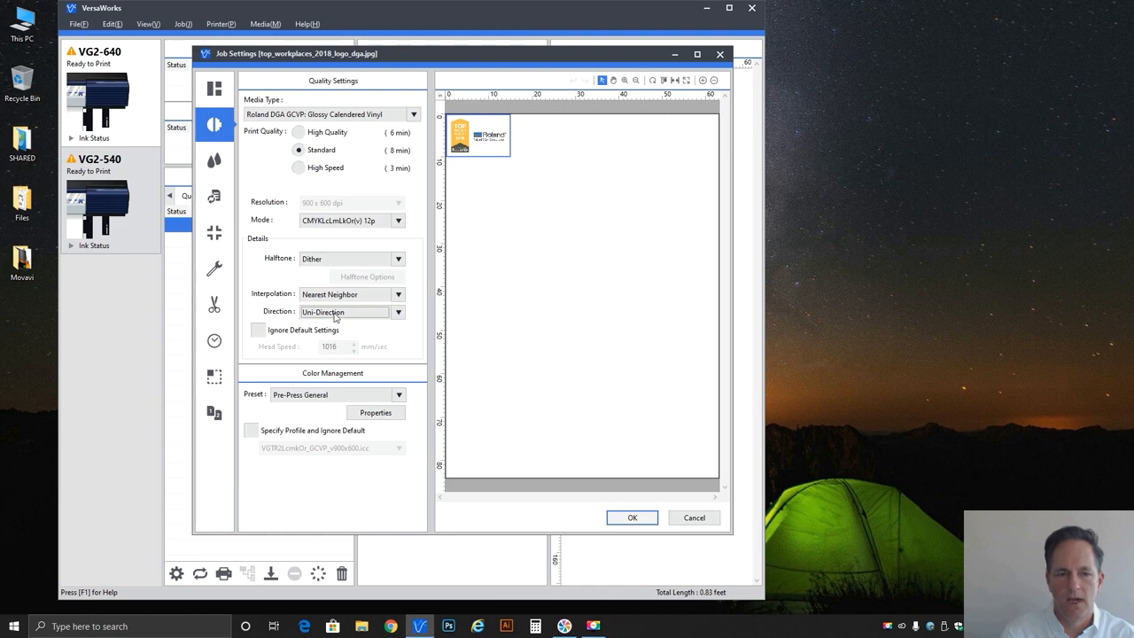
Configure Standard print quality with Error Diffusion (v) halftone, Bi-Cubic interpolation and Bi-Direction printing
{"action": "left_click", "coordinate": [339, 258]}
{"action": "left_click", "coordinate": [332, 277]}
{"action": "left_click", "coordinate": [341, 294]}
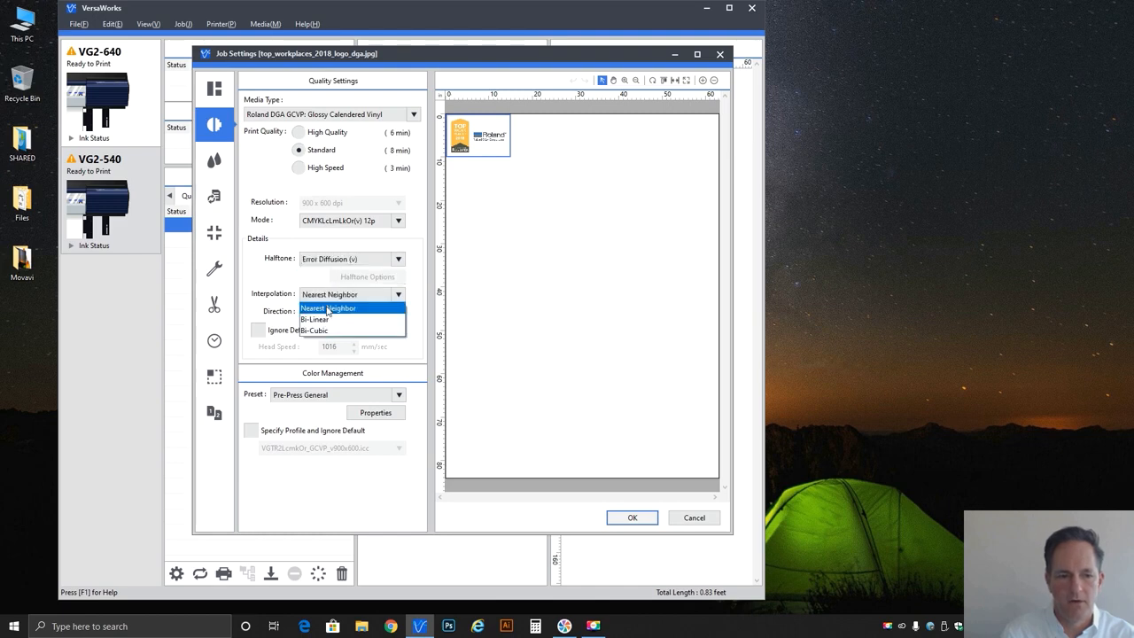
{"action": "left_click", "coordinate": [319, 330]}
{"action": "left_click", "coordinate": [337, 312]}
{"action": "left_click", "coordinate": [327, 320]}
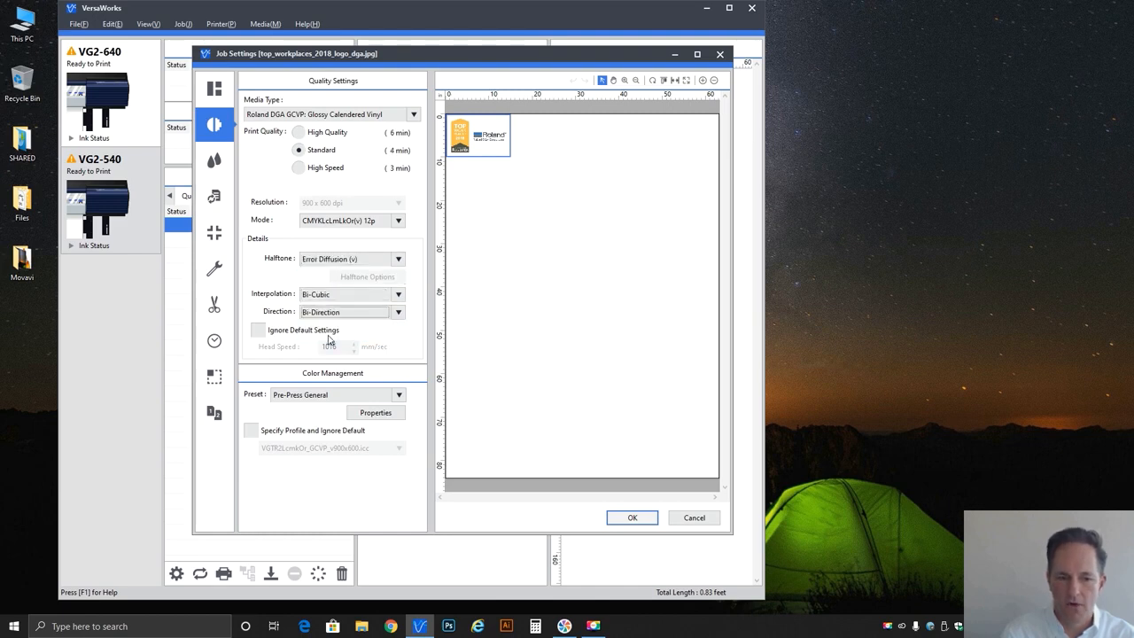
Try the CMYKLcLmLkOr(v) 10p mode for Standard printing and restore CMYKLcLmLkOr(v) 12p
{"action": "left_click", "coordinate": [376, 223]}
{"action": "left_click", "coordinate": [374, 245]}
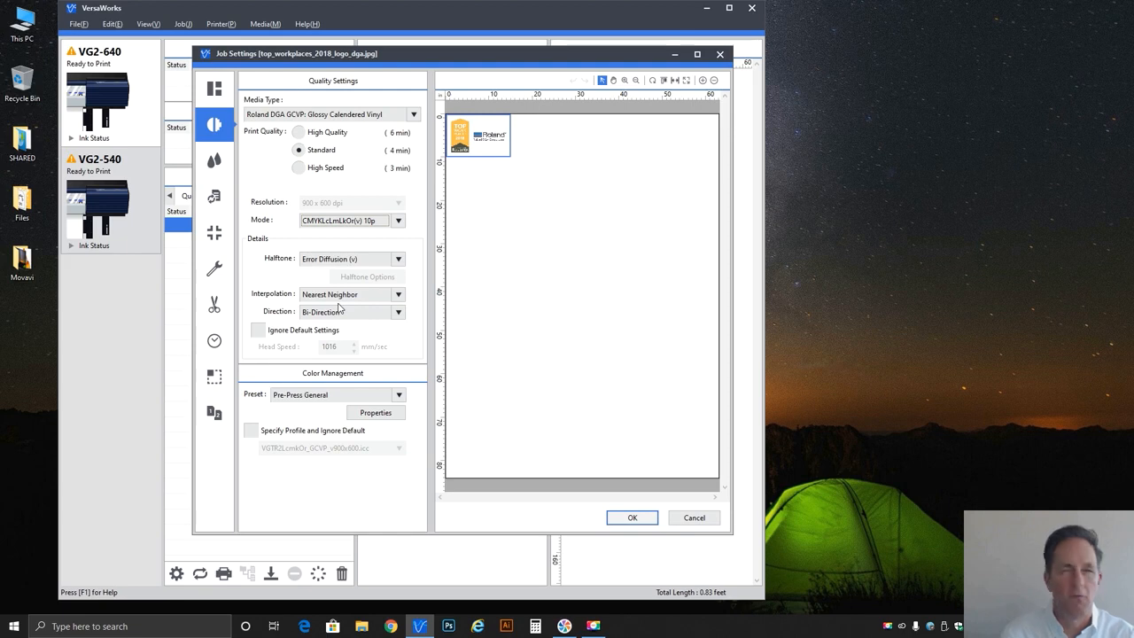
{"action": "left_click", "coordinate": [377, 223]}
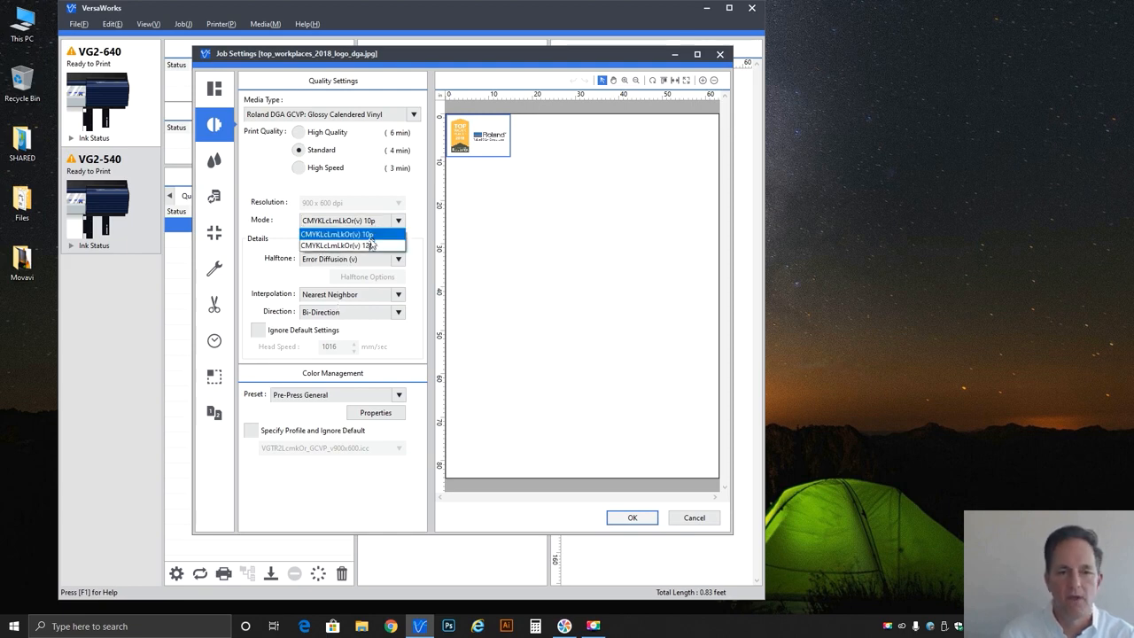
{"action": "left_click", "coordinate": [367, 233]}
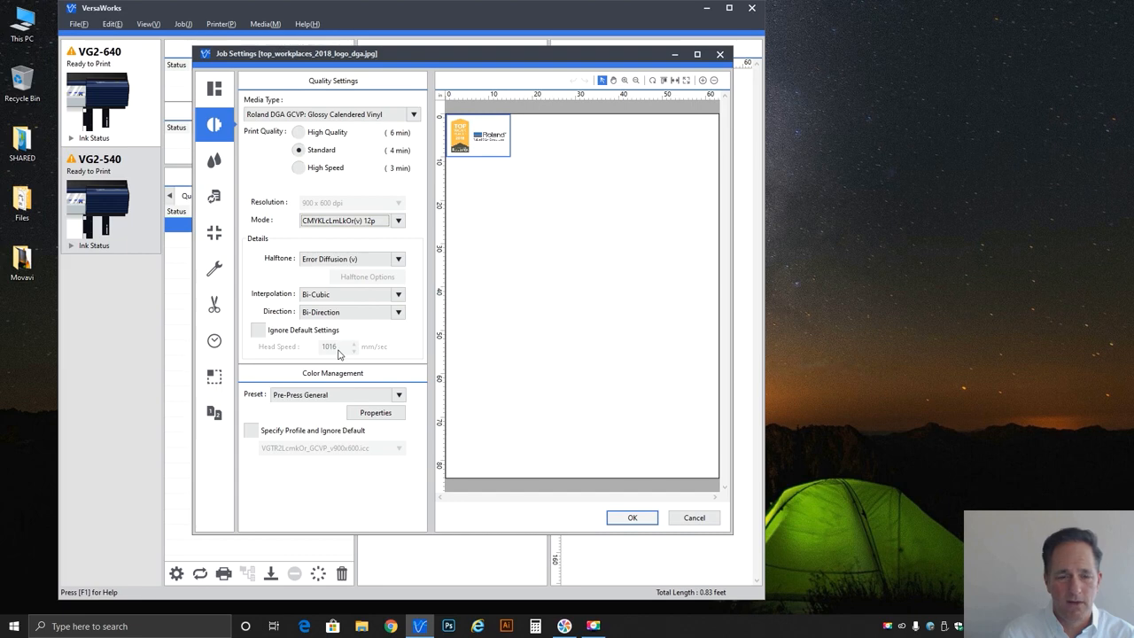
Try the [8c] Generic Backlit media type and restore Roland DGA GCVP: Glossy Calendered Vinyl
{"action": "left_click", "coordinate": [344, 116]}
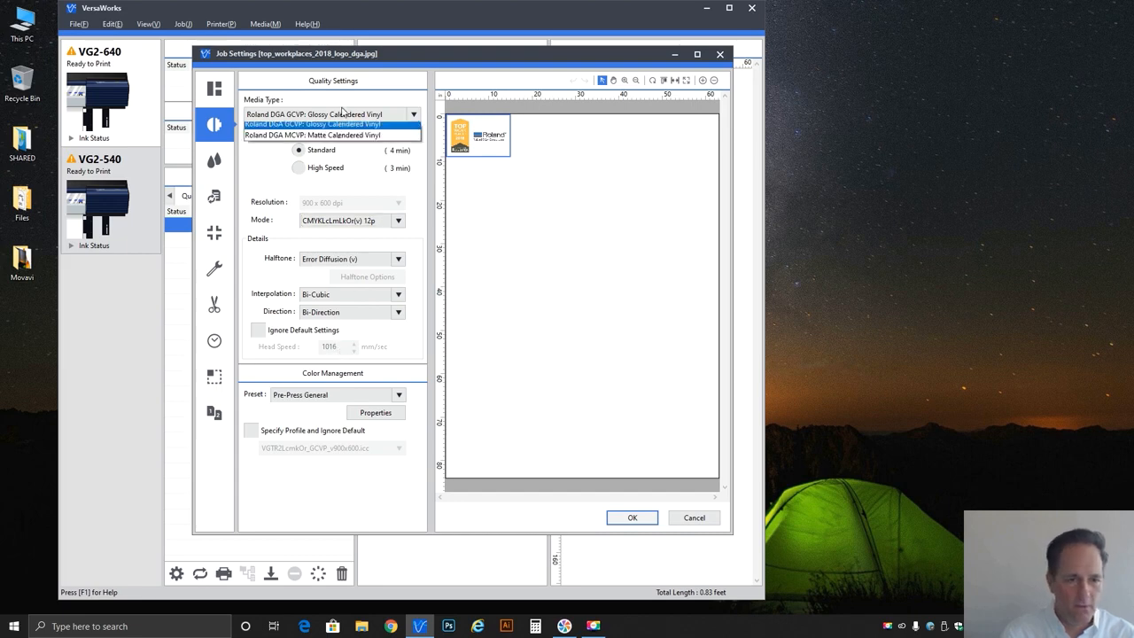
{"action": "left_click", "coordinate": [335, 210]}
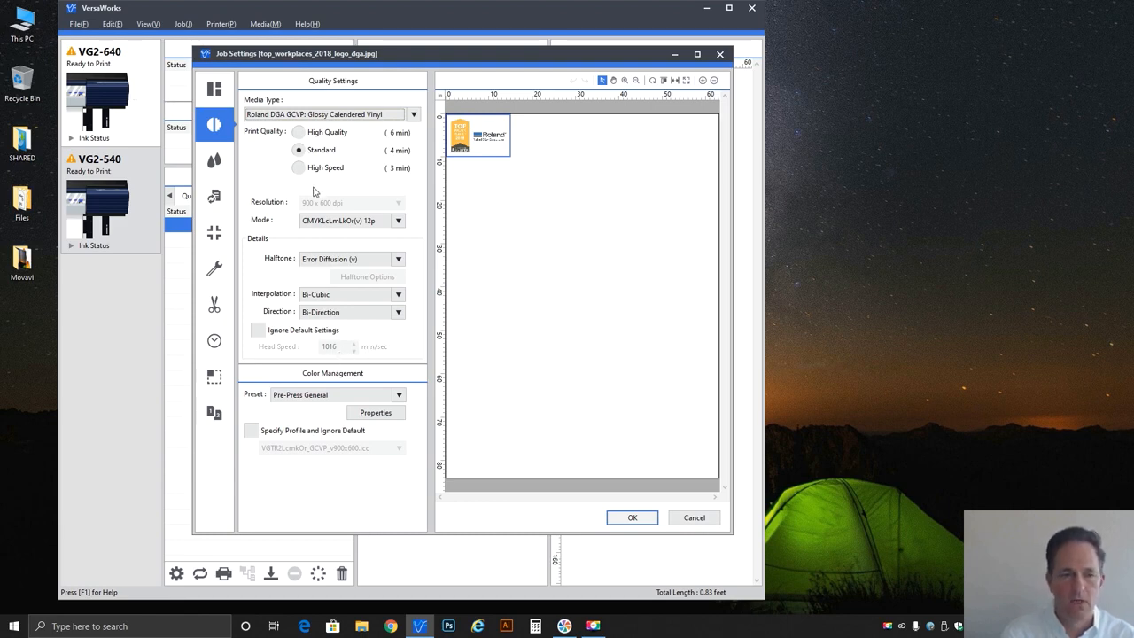
{"action": "left_click", "coordinate": [344, 116]}
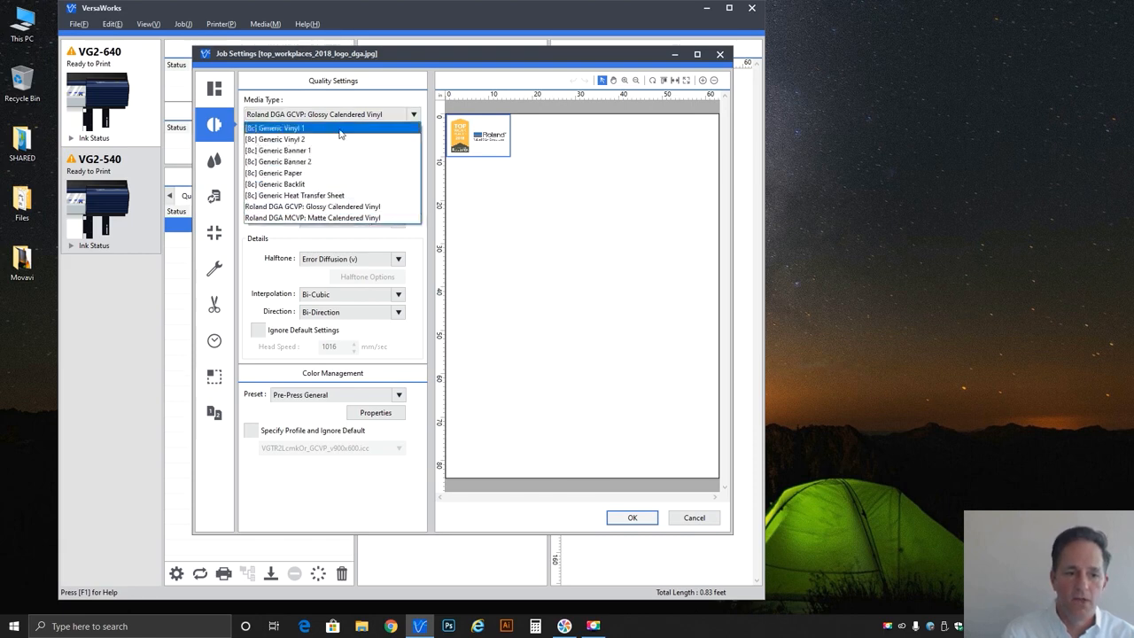
{"action": "left_click", "coordinate": [322, 183]}
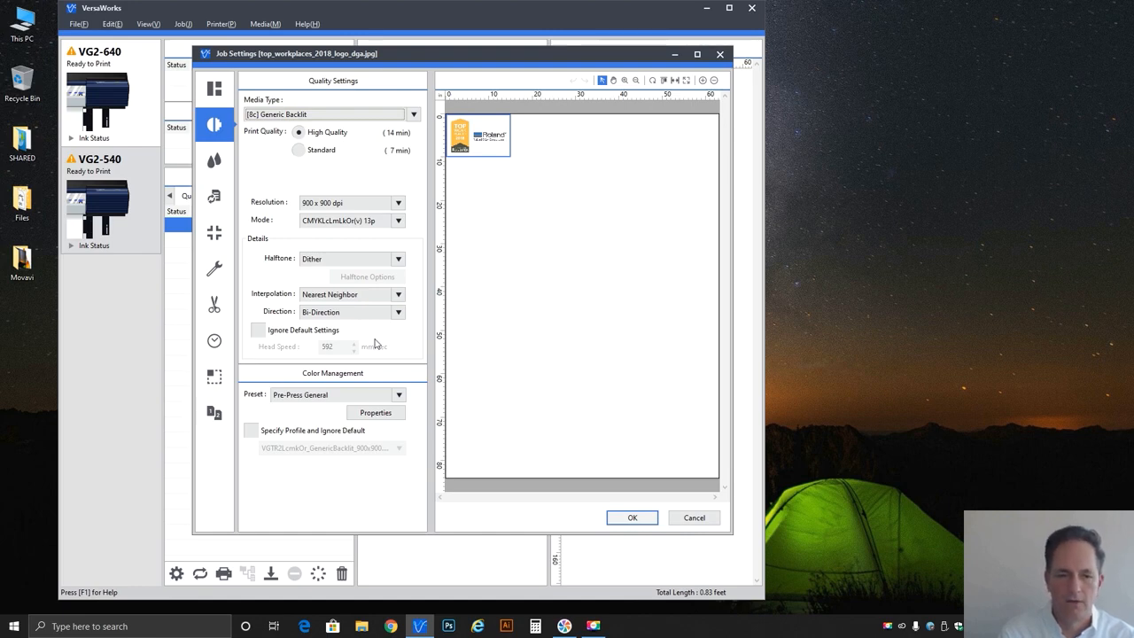
{"action": "left_click", "coordinate": [348, 116]}
{"action": "left_click", "coordinate": [350, 206]}
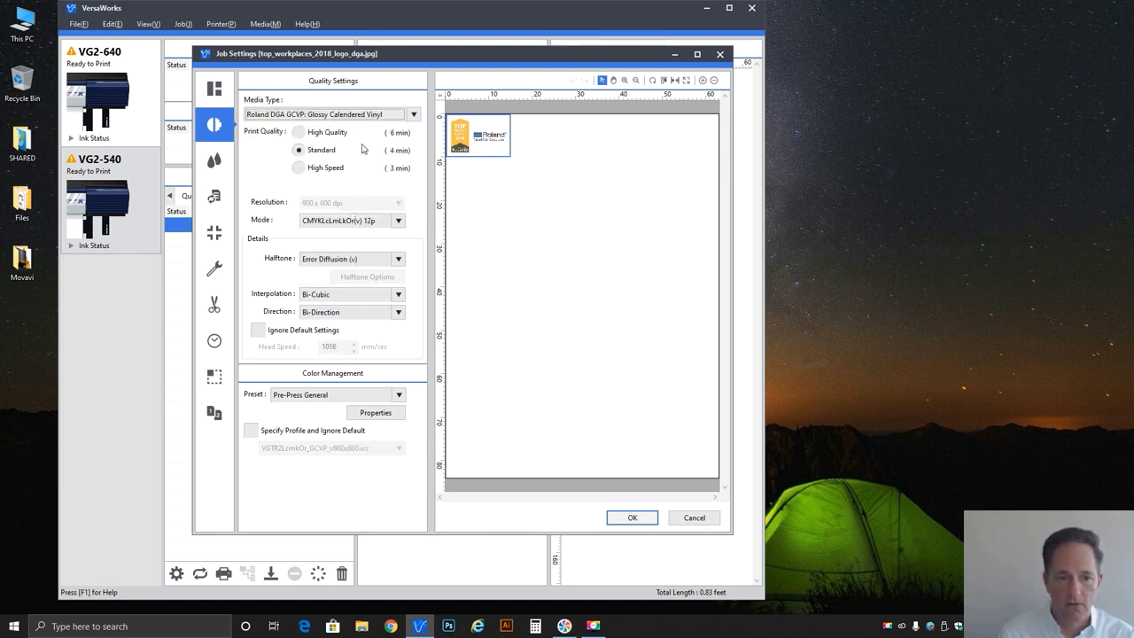
Try ignoring the default settings with a head speed of 500 mm/sec, and return to the default head speed
{"action": "left_click", "coordinate": [281, 331]}
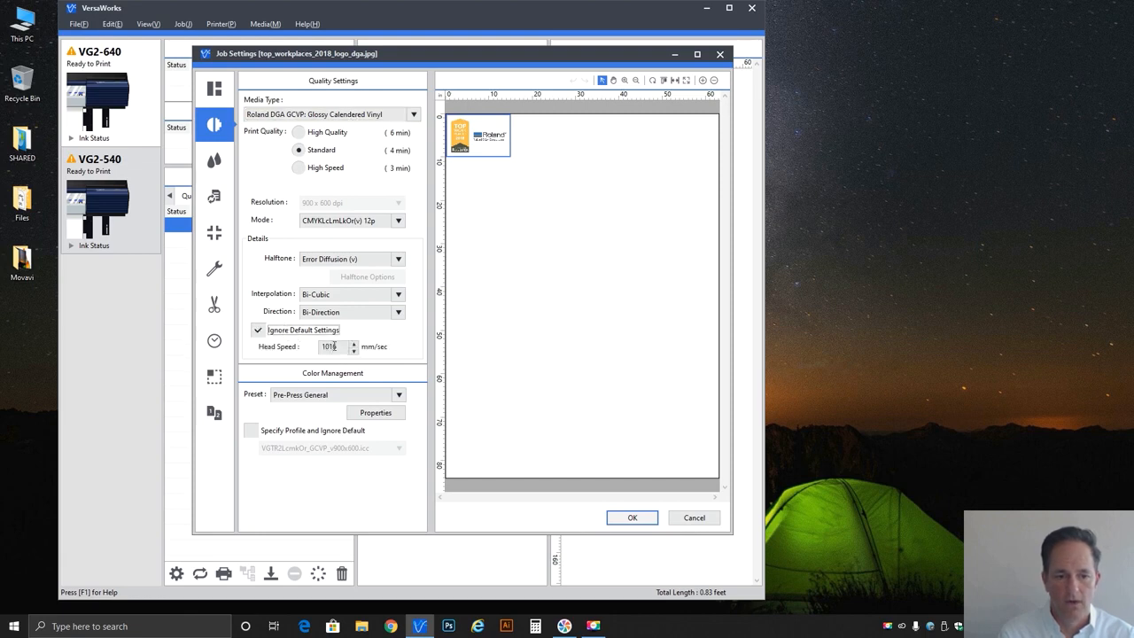
{"action": "double_click", "coordinate": [333, 347]}
{"action": "type", "text": "500"}
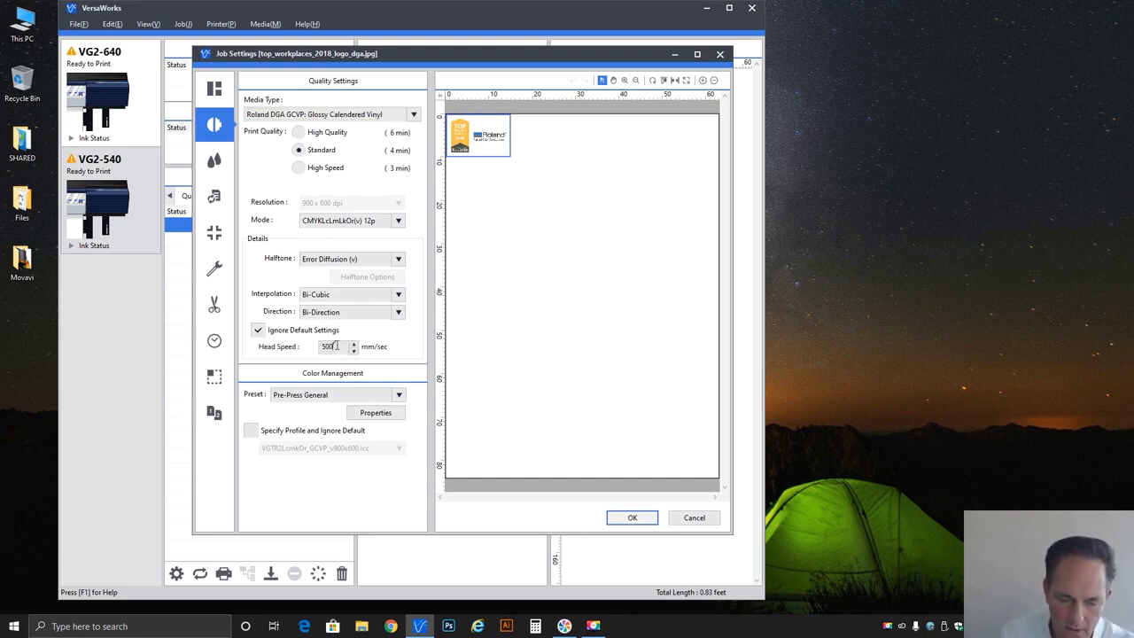
{"action": "key", "text": "Return"}
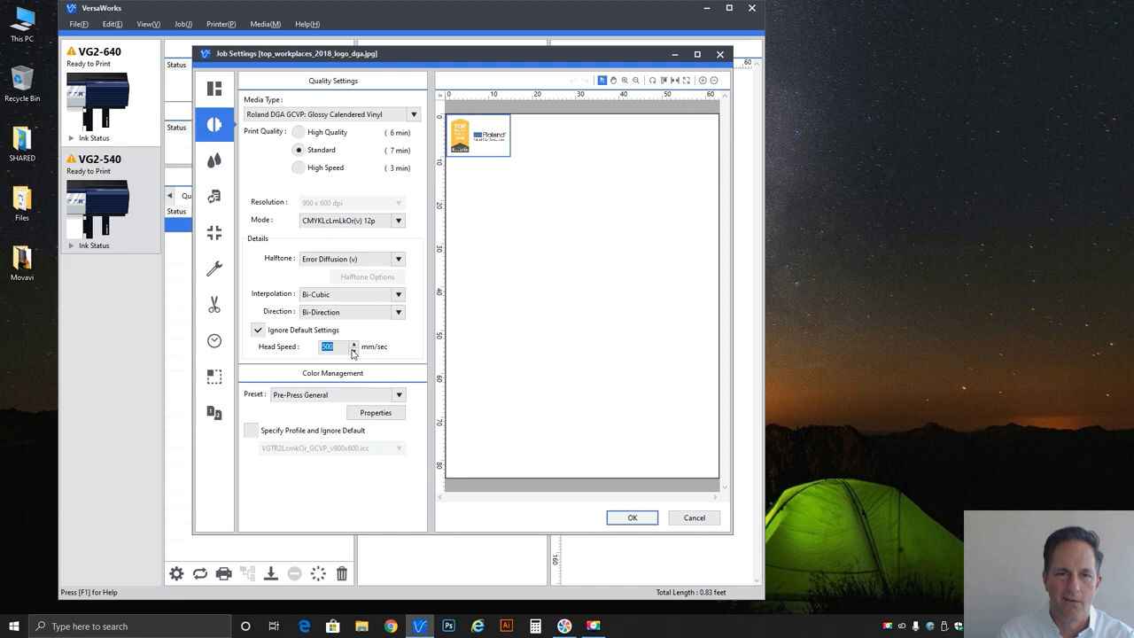
{"action": "left_click", "coordinate": [301, 332]}
{"action": "left_click", "coordinate": [300, 332]}
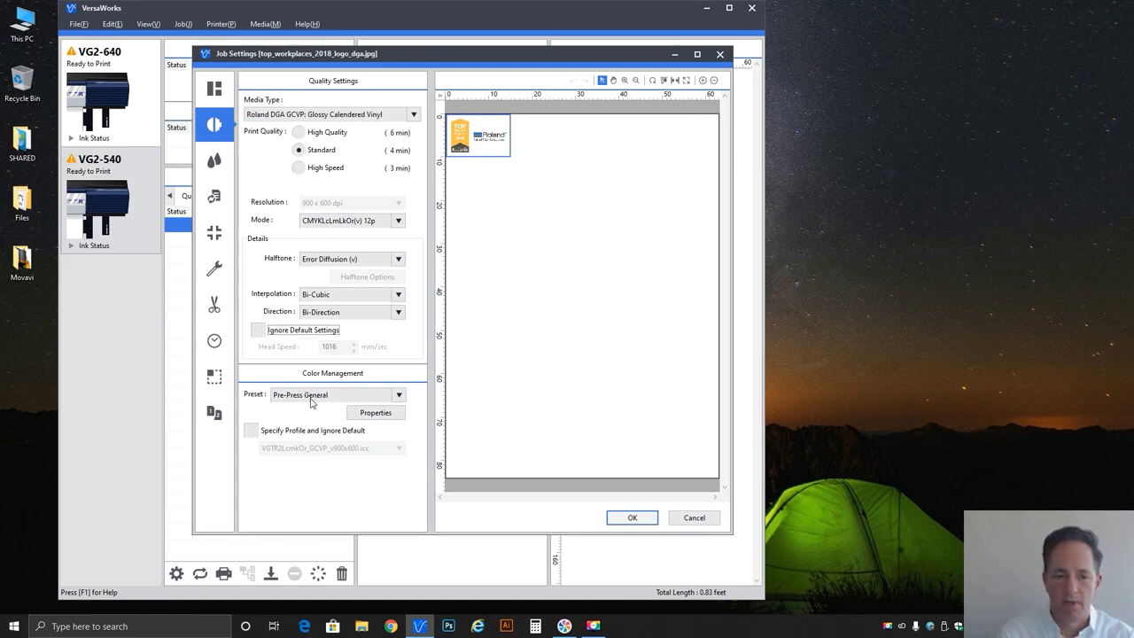
Try the True Rich Color and Sign&Display color management presets for the job
{"action": "left_click", "coordinate": [312, 403]}
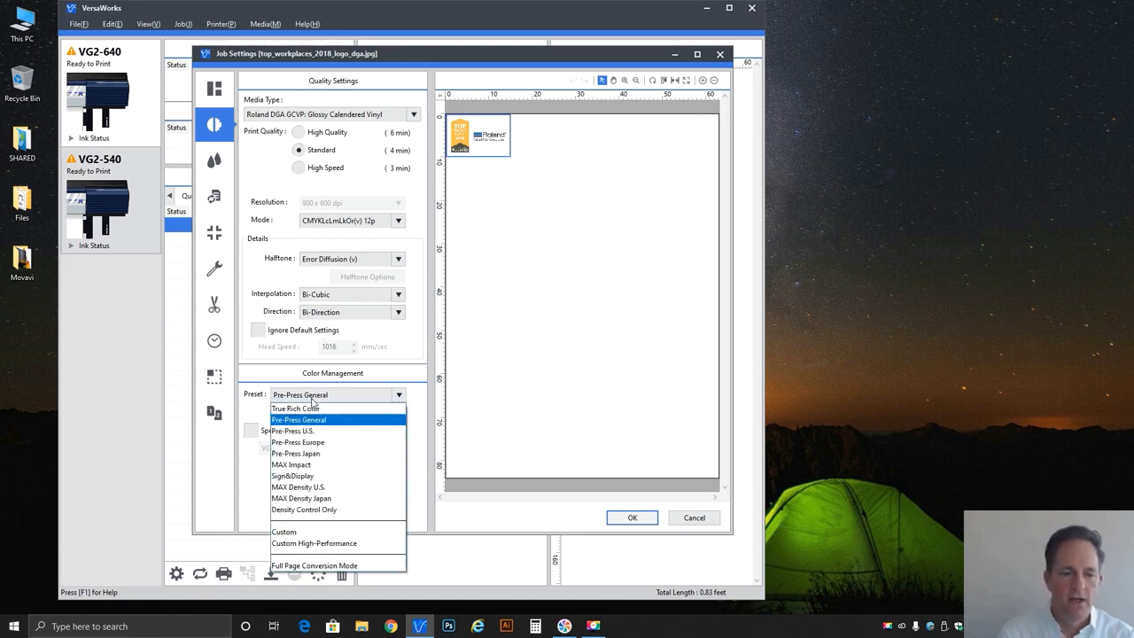
{"action": "left_click", "coordinate": [315, 409]}
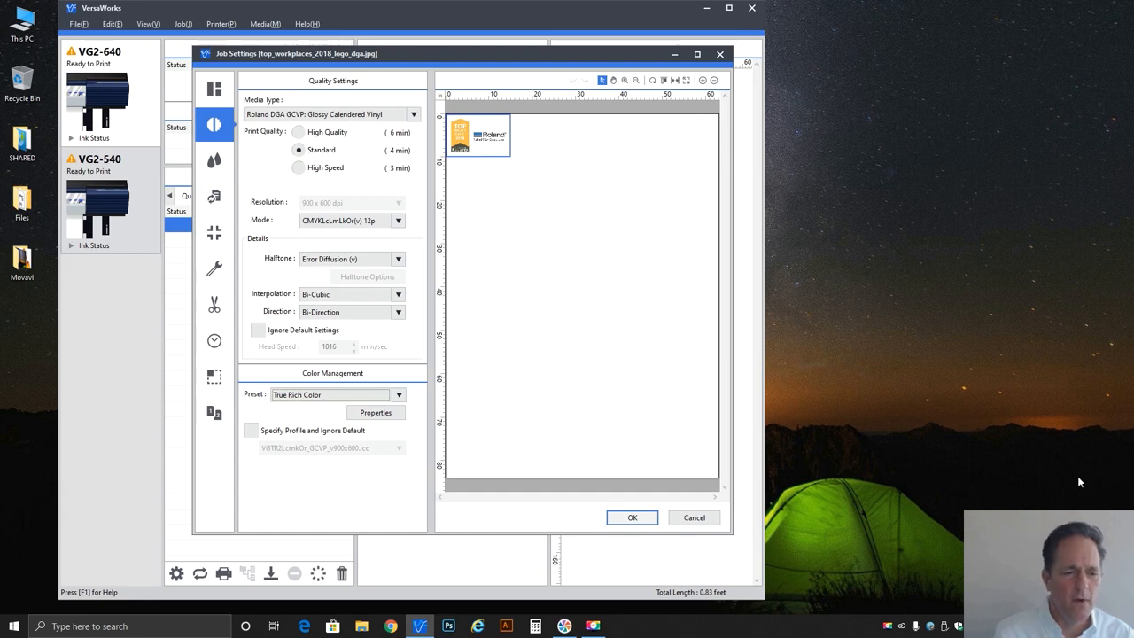
{"action": "left_click", "coordinate": [320, 398]}
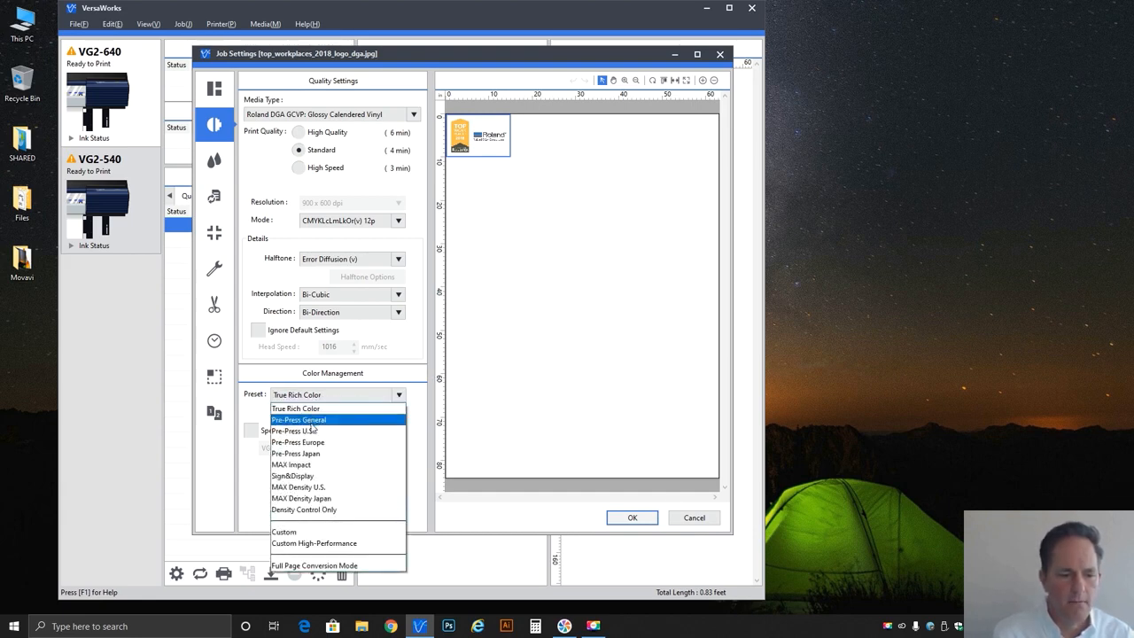
{"action": "left_click", "coordinate": [301, 476]}
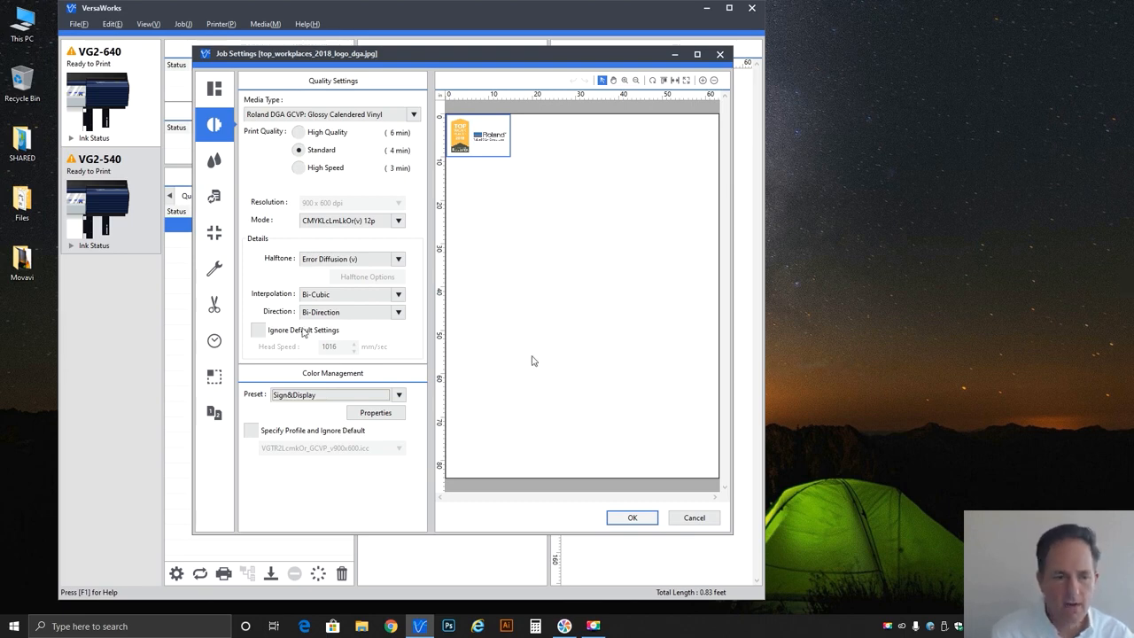
Set the job's color management preset to MAX Impact
{"action": "left_click", "coordinate": [335, 397]}
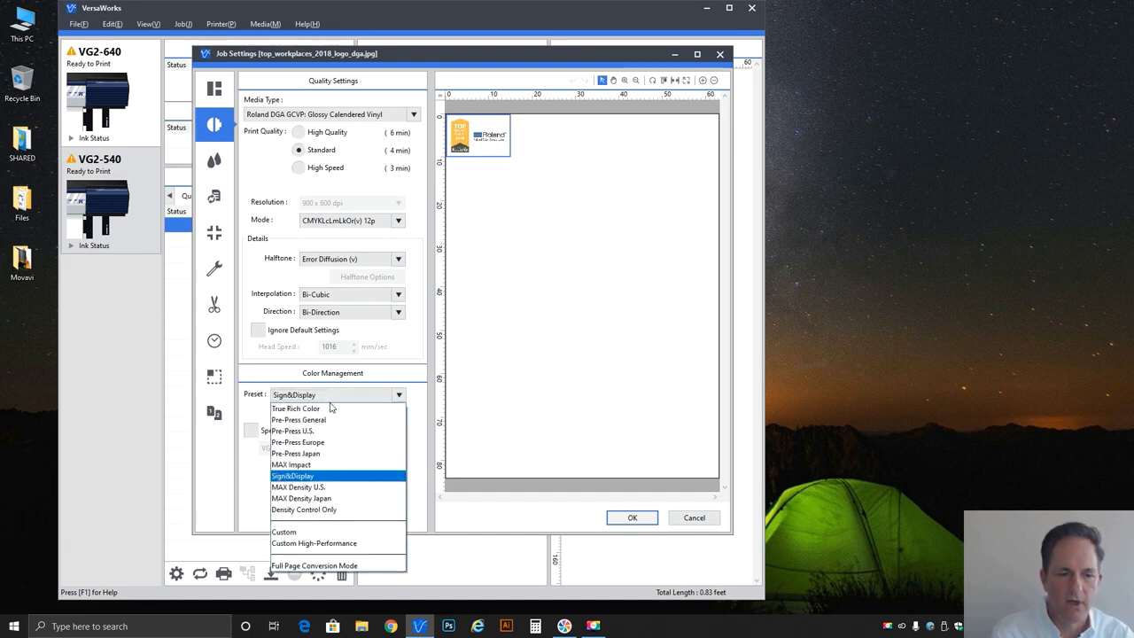
{"action": "left_click", "coordinate": [312, 465]}
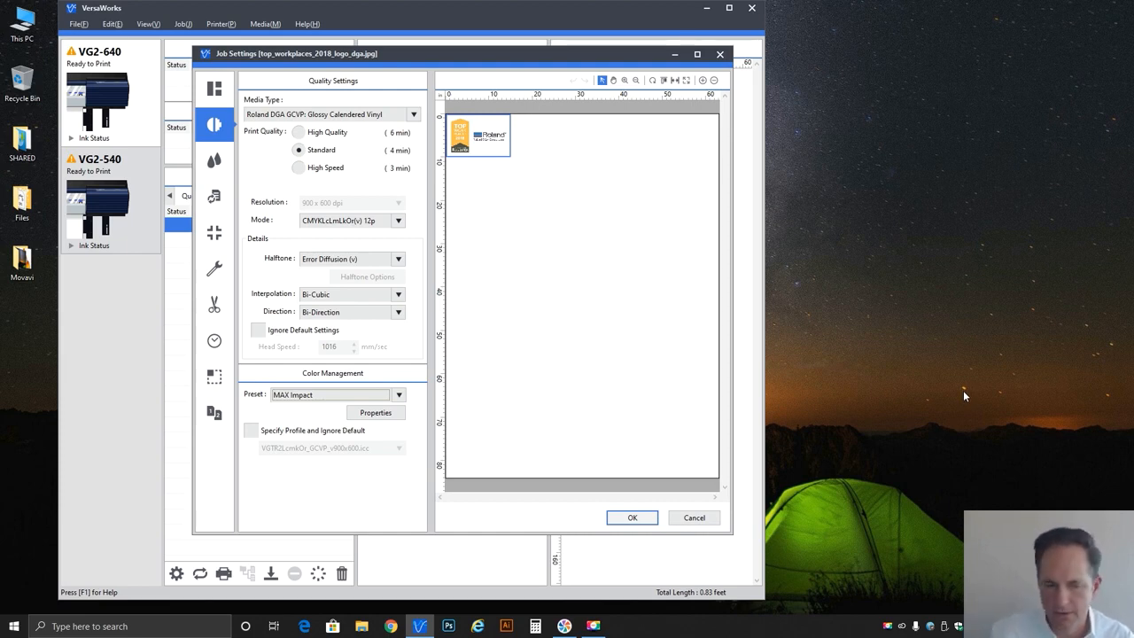
{"action": "left_click", "coordinate": [311, 400]}
{"action": "left_click", "coordinate": [311, 400]}
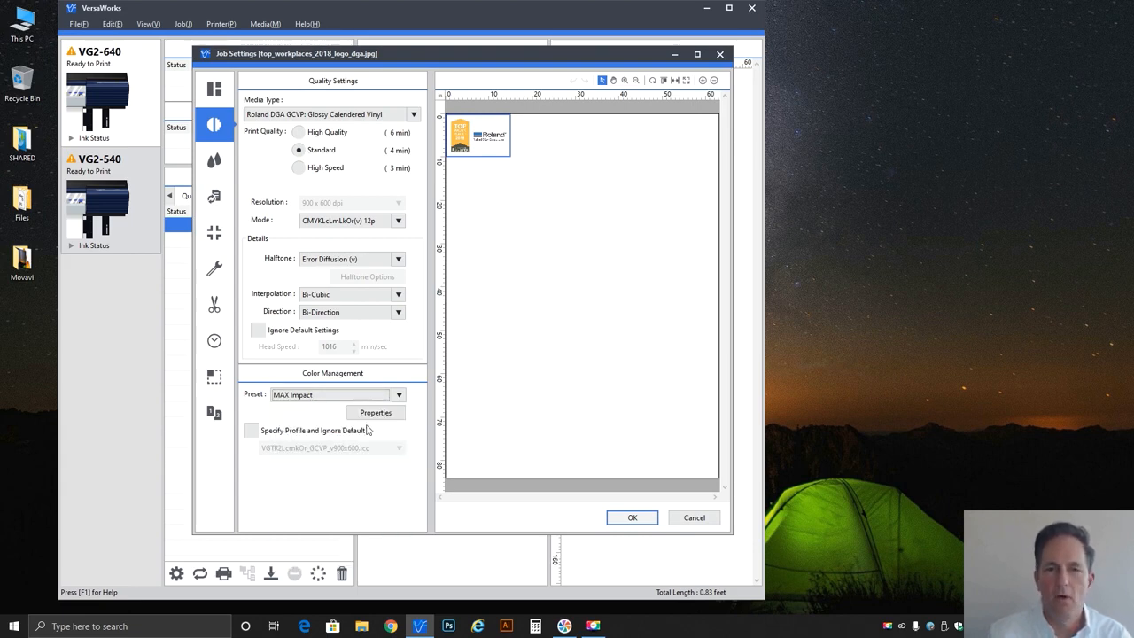